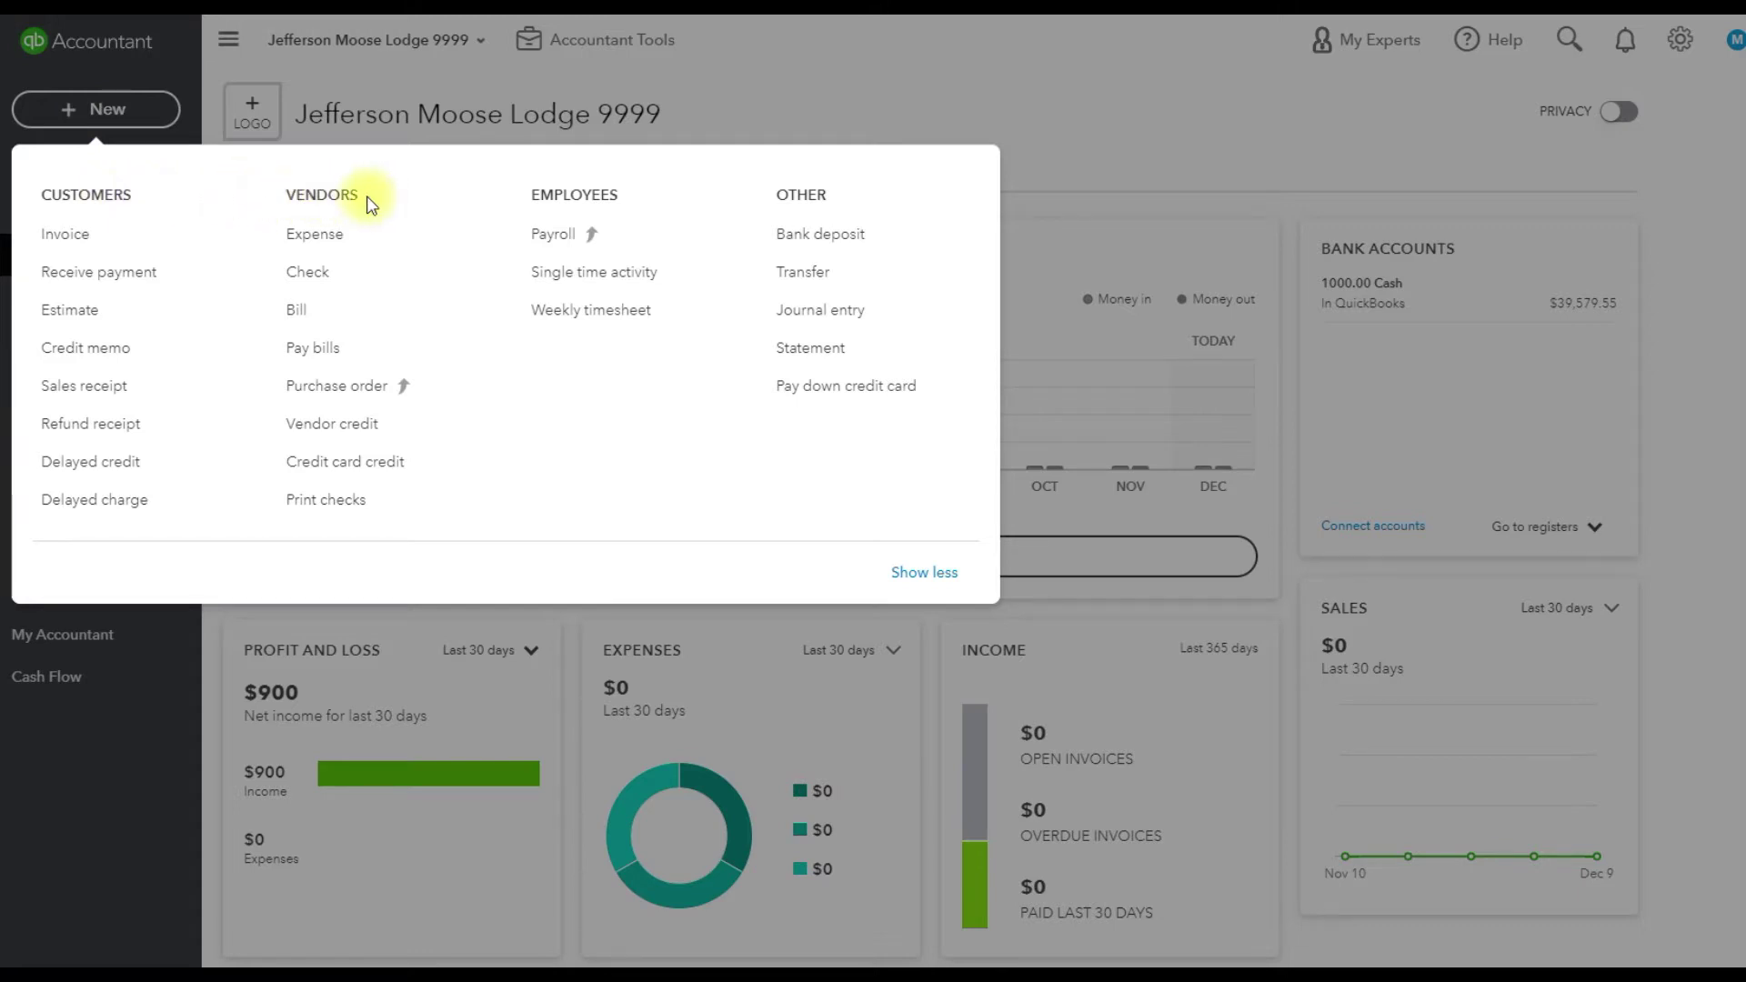
# Step: Start a new vendor bill for Better Brands and set its bill number to 12456
pyautogui.click(324, 320)
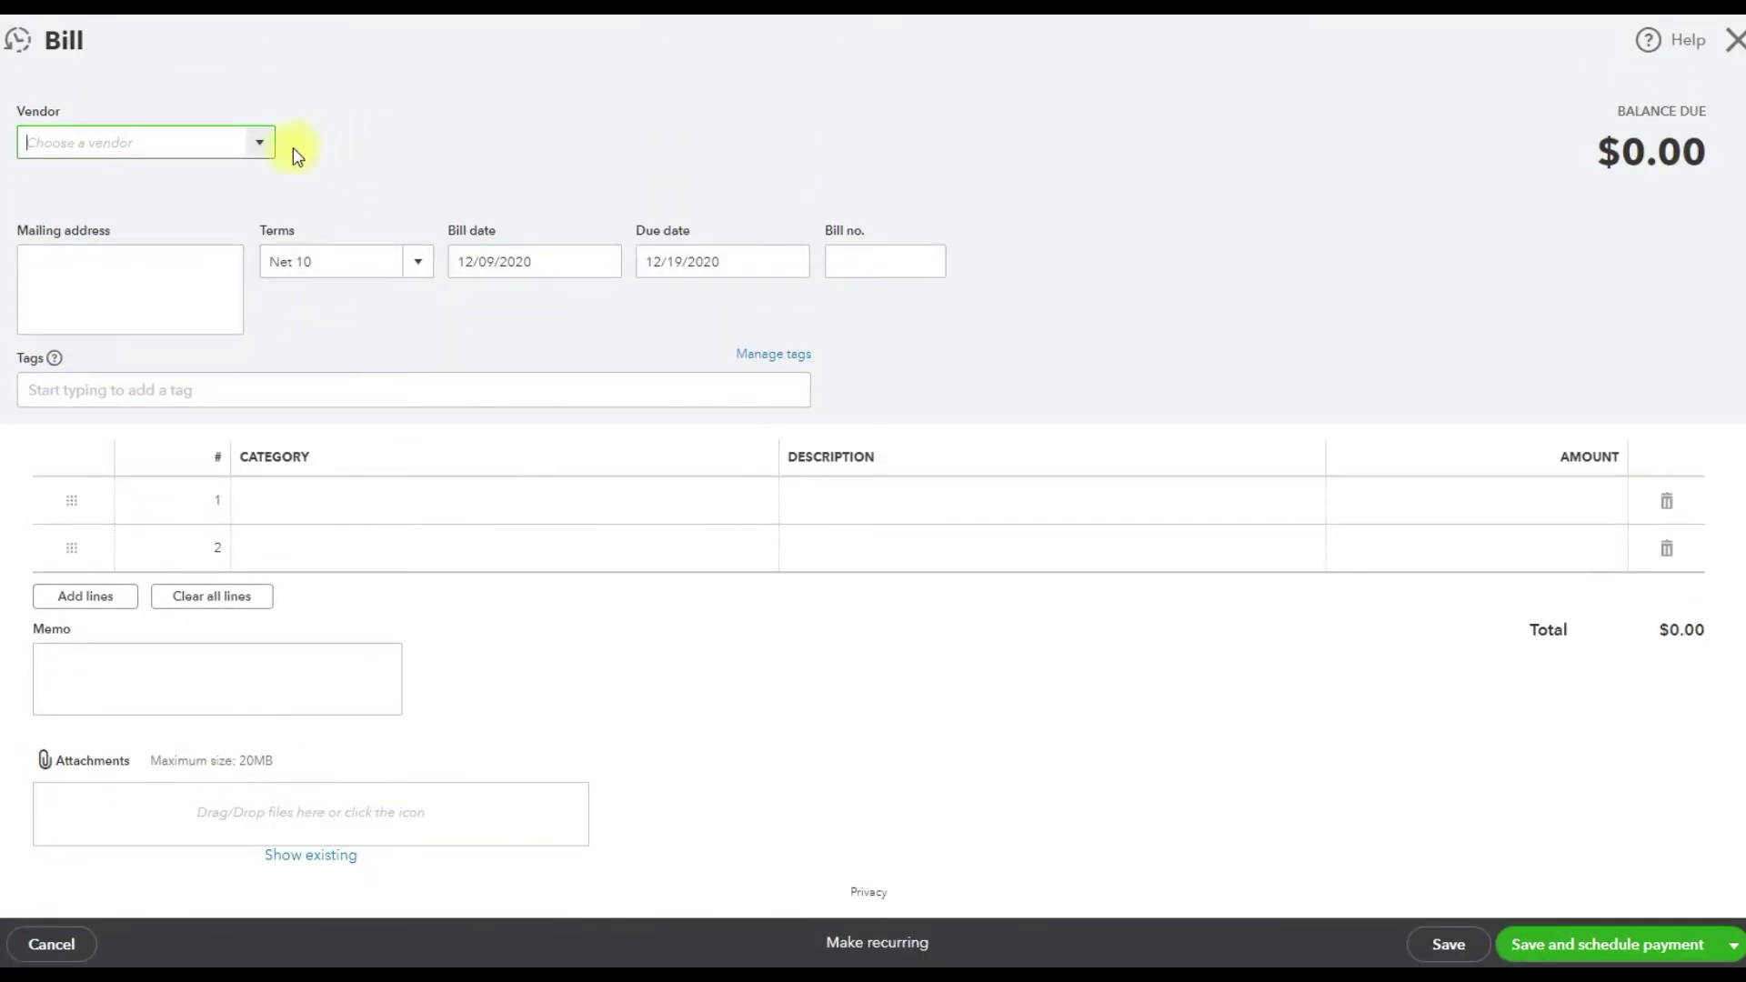
pyautogui.click(261, 149)
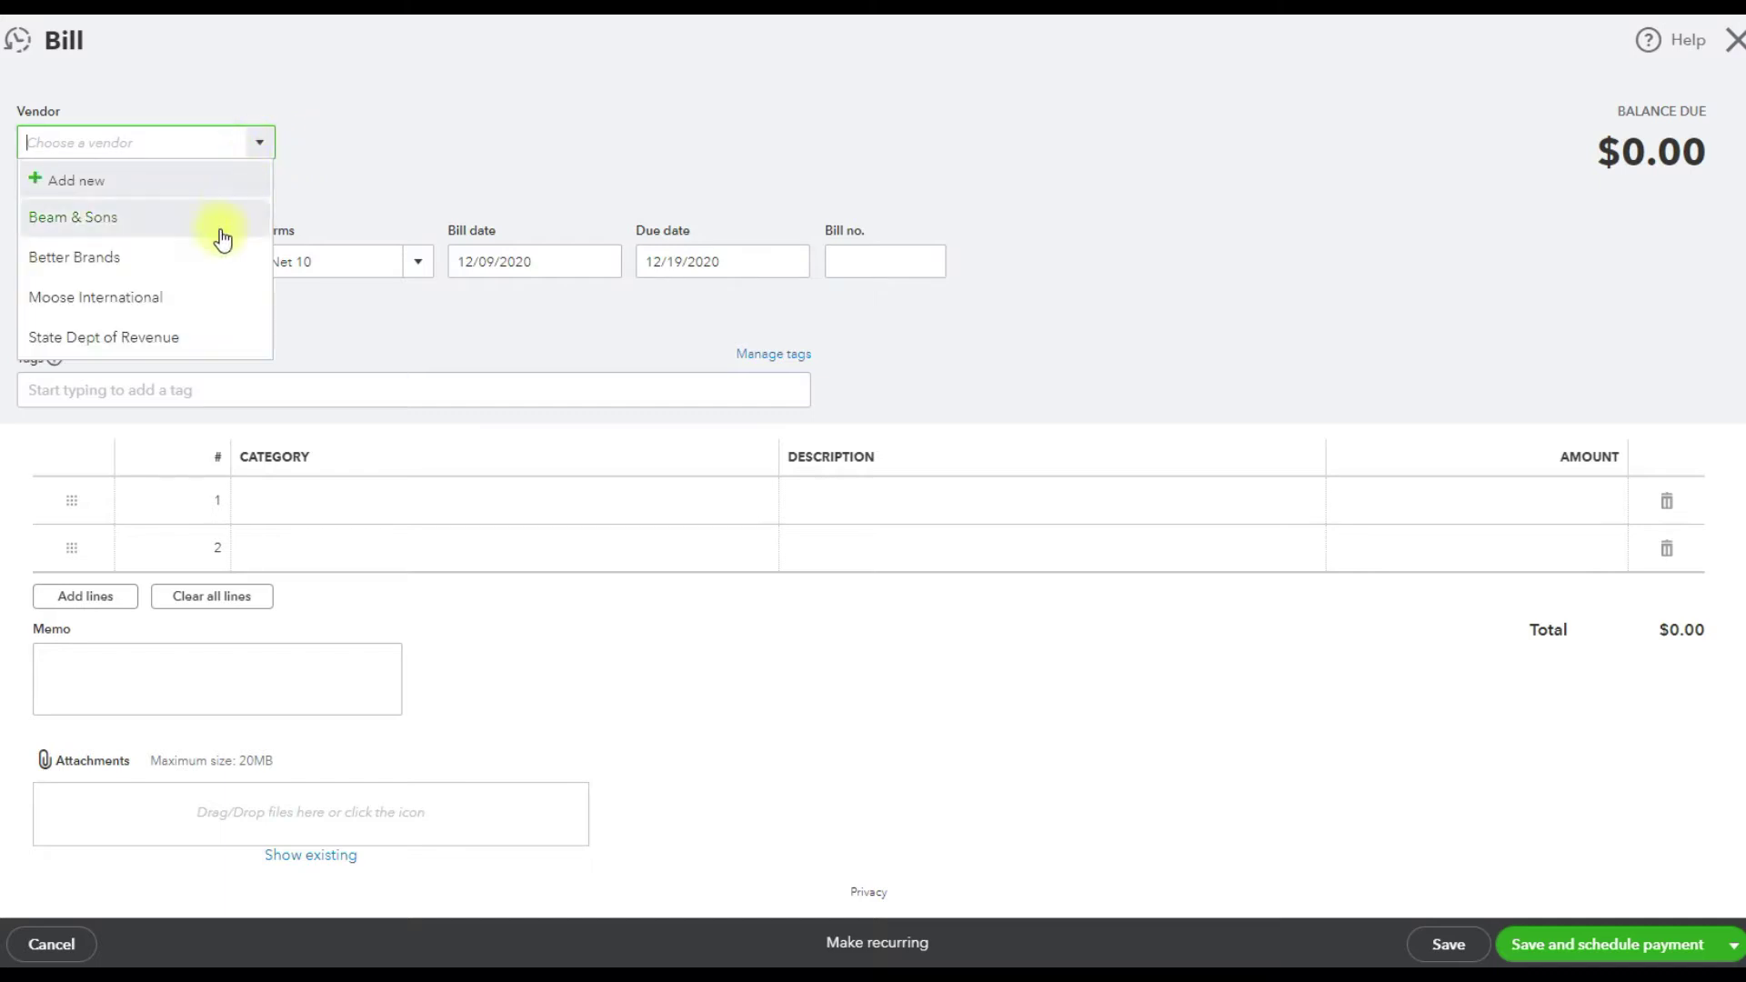
pyautogui.click(215, 257)
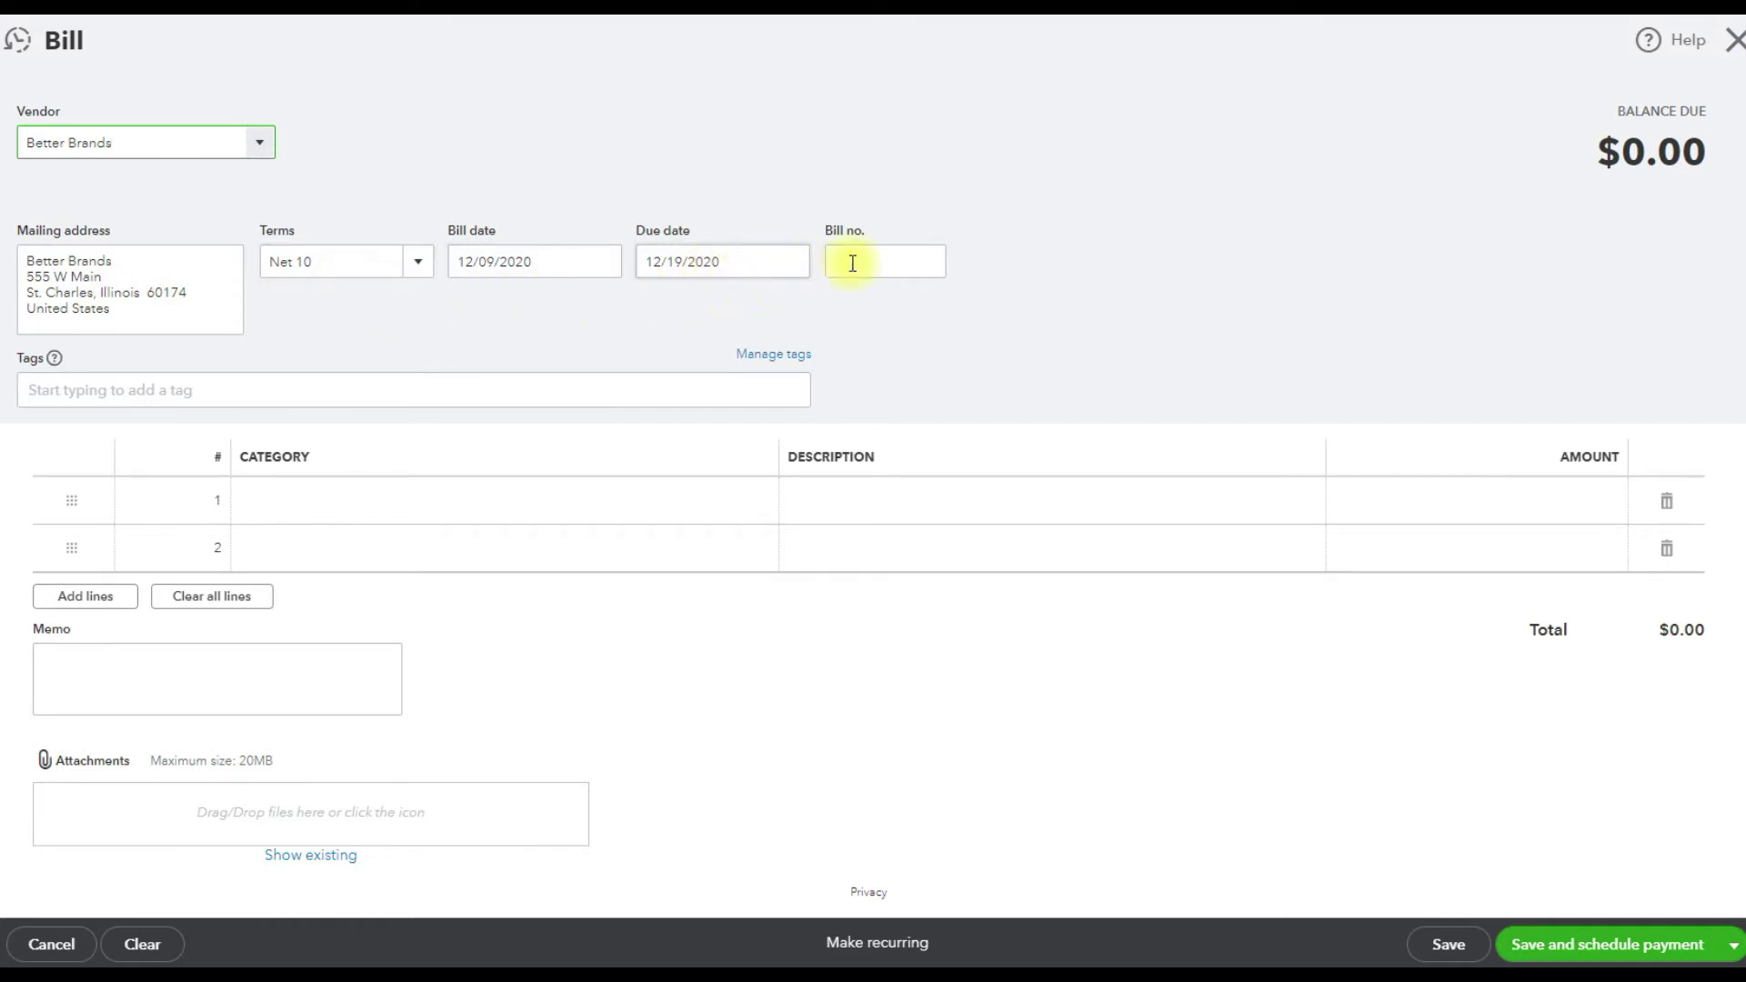
pyautogui.click(861, 262)
pyautogui.write('1245')
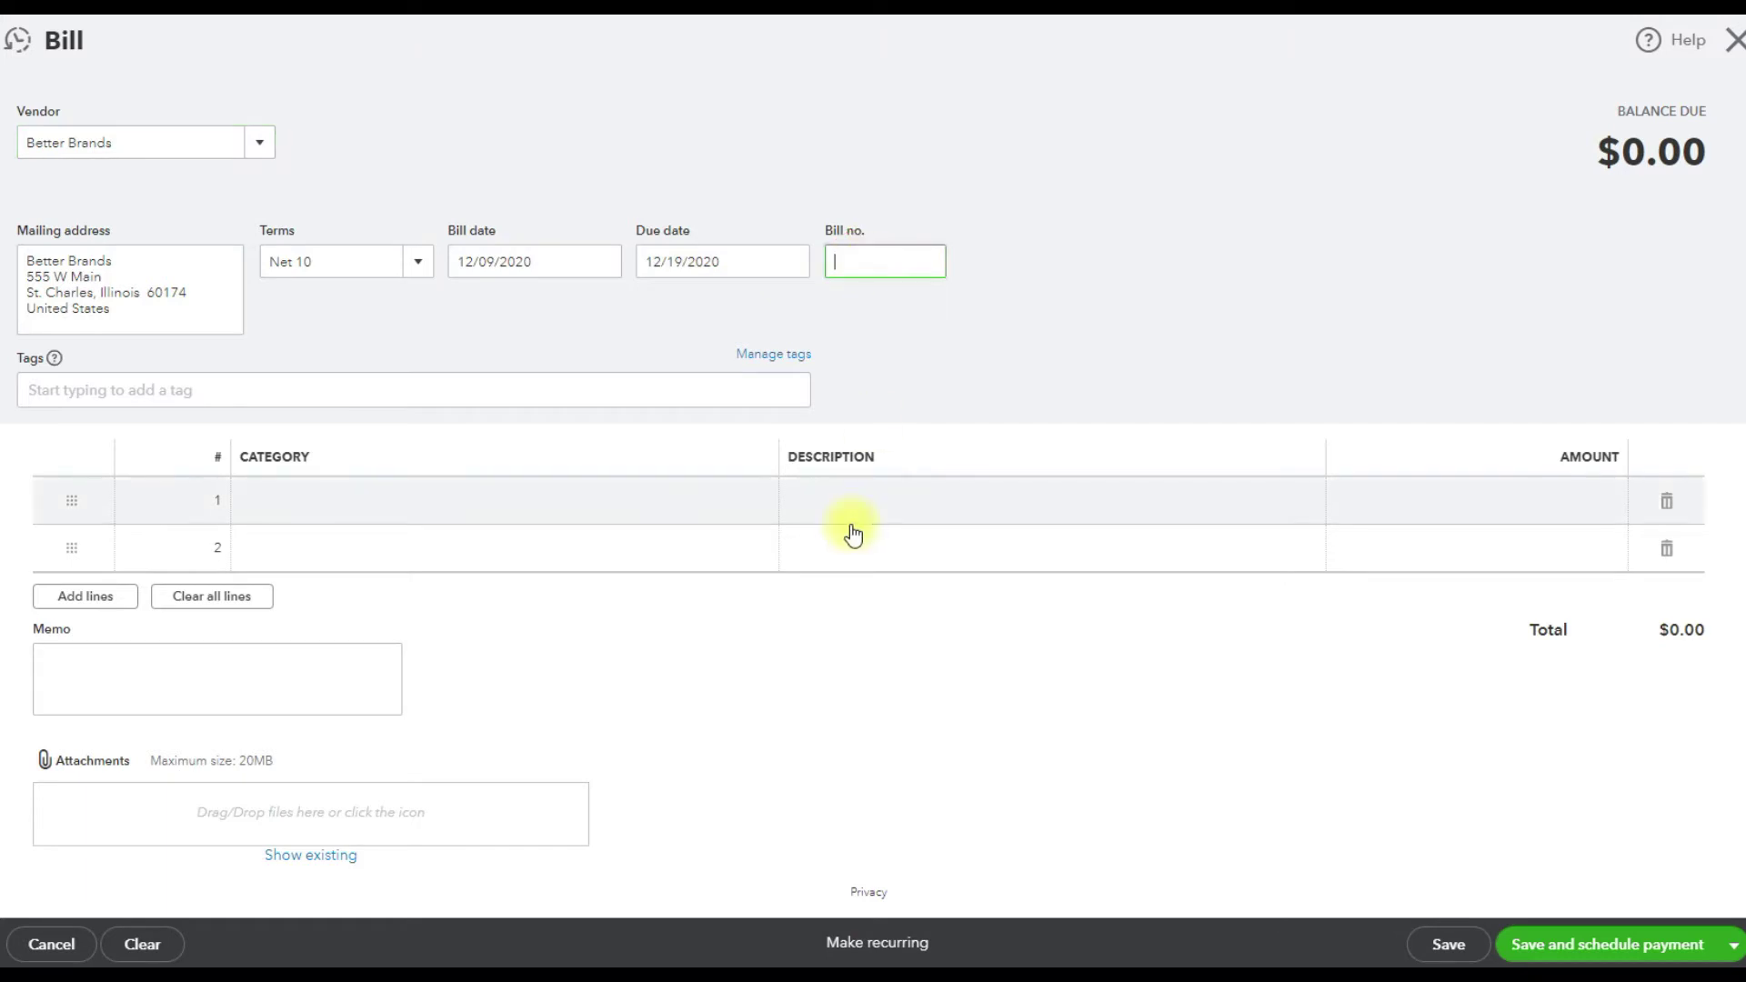
pyautogui.write('6')
# Step: Fill the bill's first line with category 5265.00 Dinnerware Expense and an amount of 200.00
pyautogui.click(339, 500)
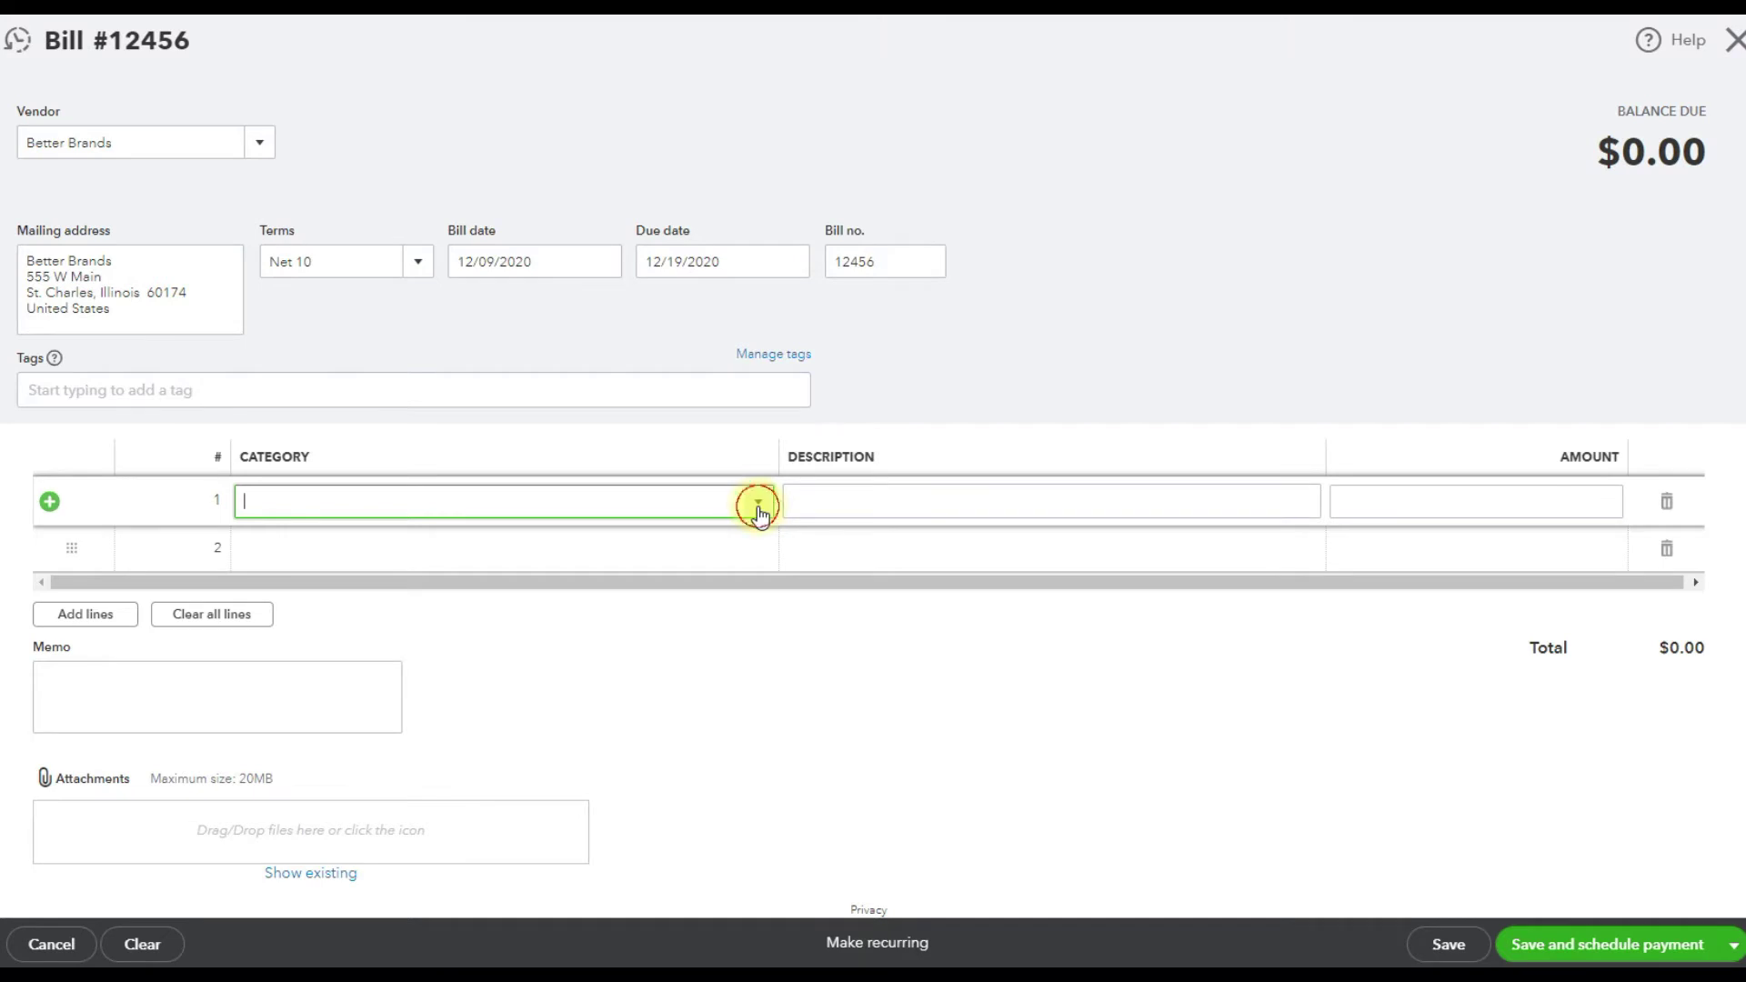
pyautogui.click(759, 510)
pyautogui.scroll(-2, 528, 696)
pyautogui.scroll(-10, 530, 696)
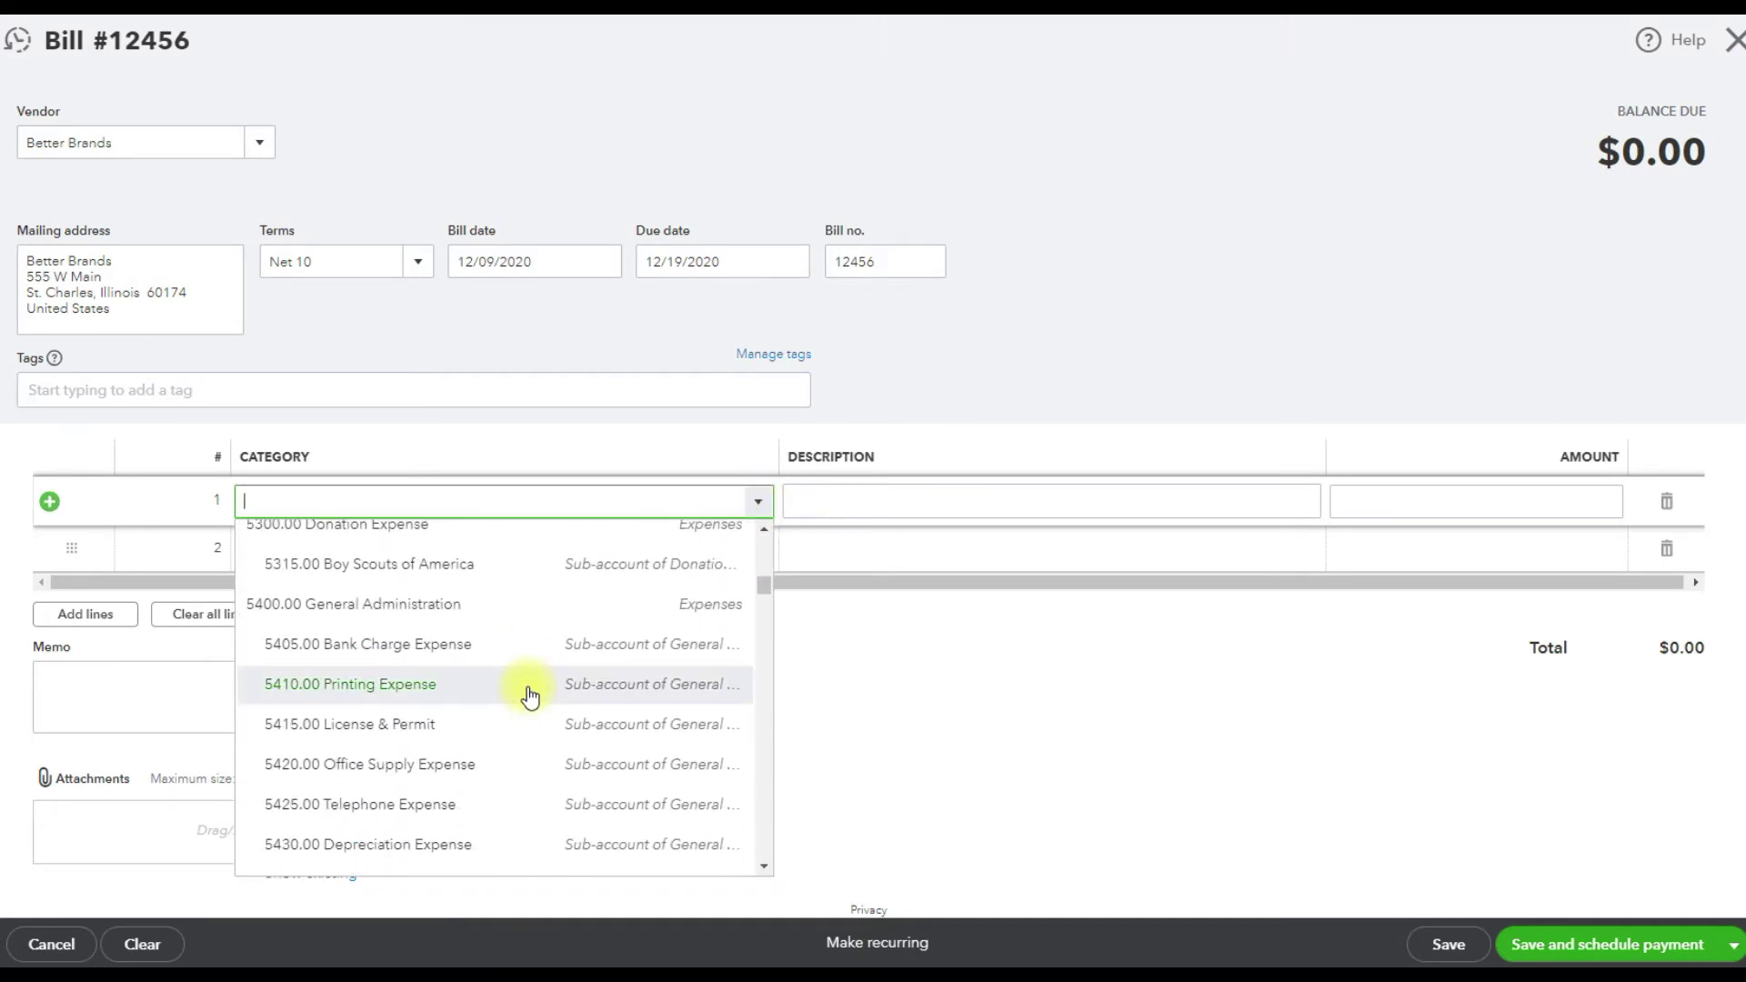
pyautogui.scroll(1, 530, 696)
pyautogui.scroll(1, 530, 695)
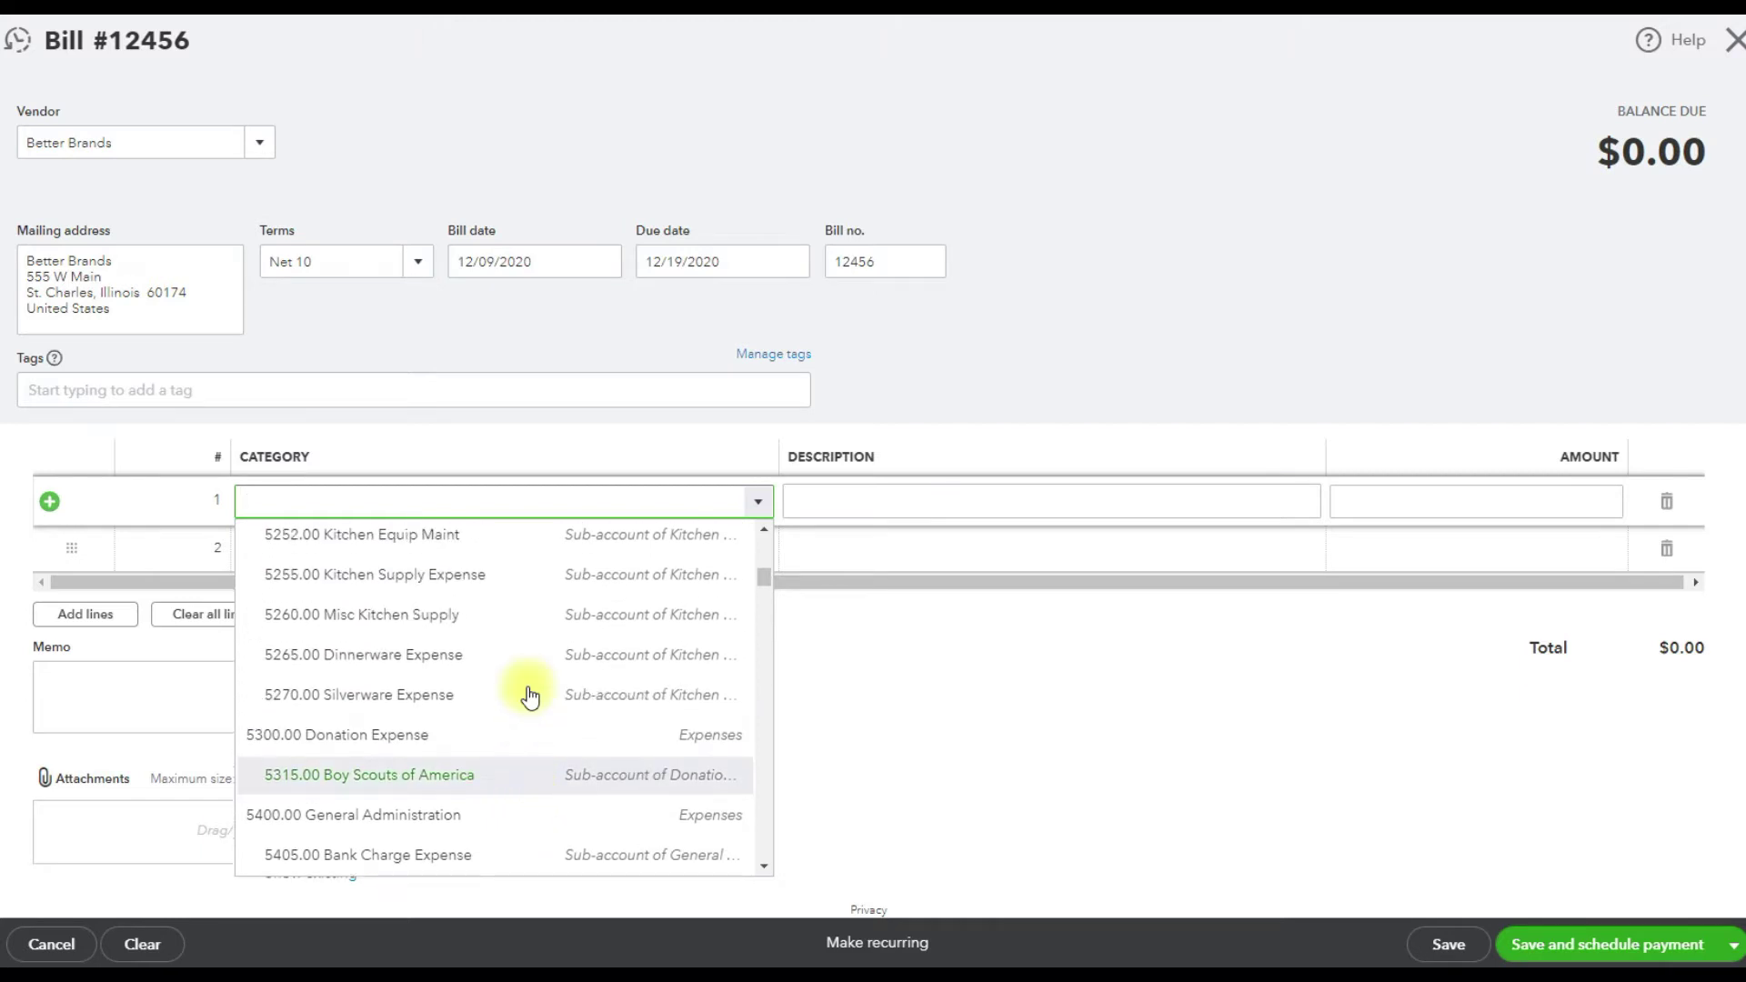
pyautogui.click(507, 658)
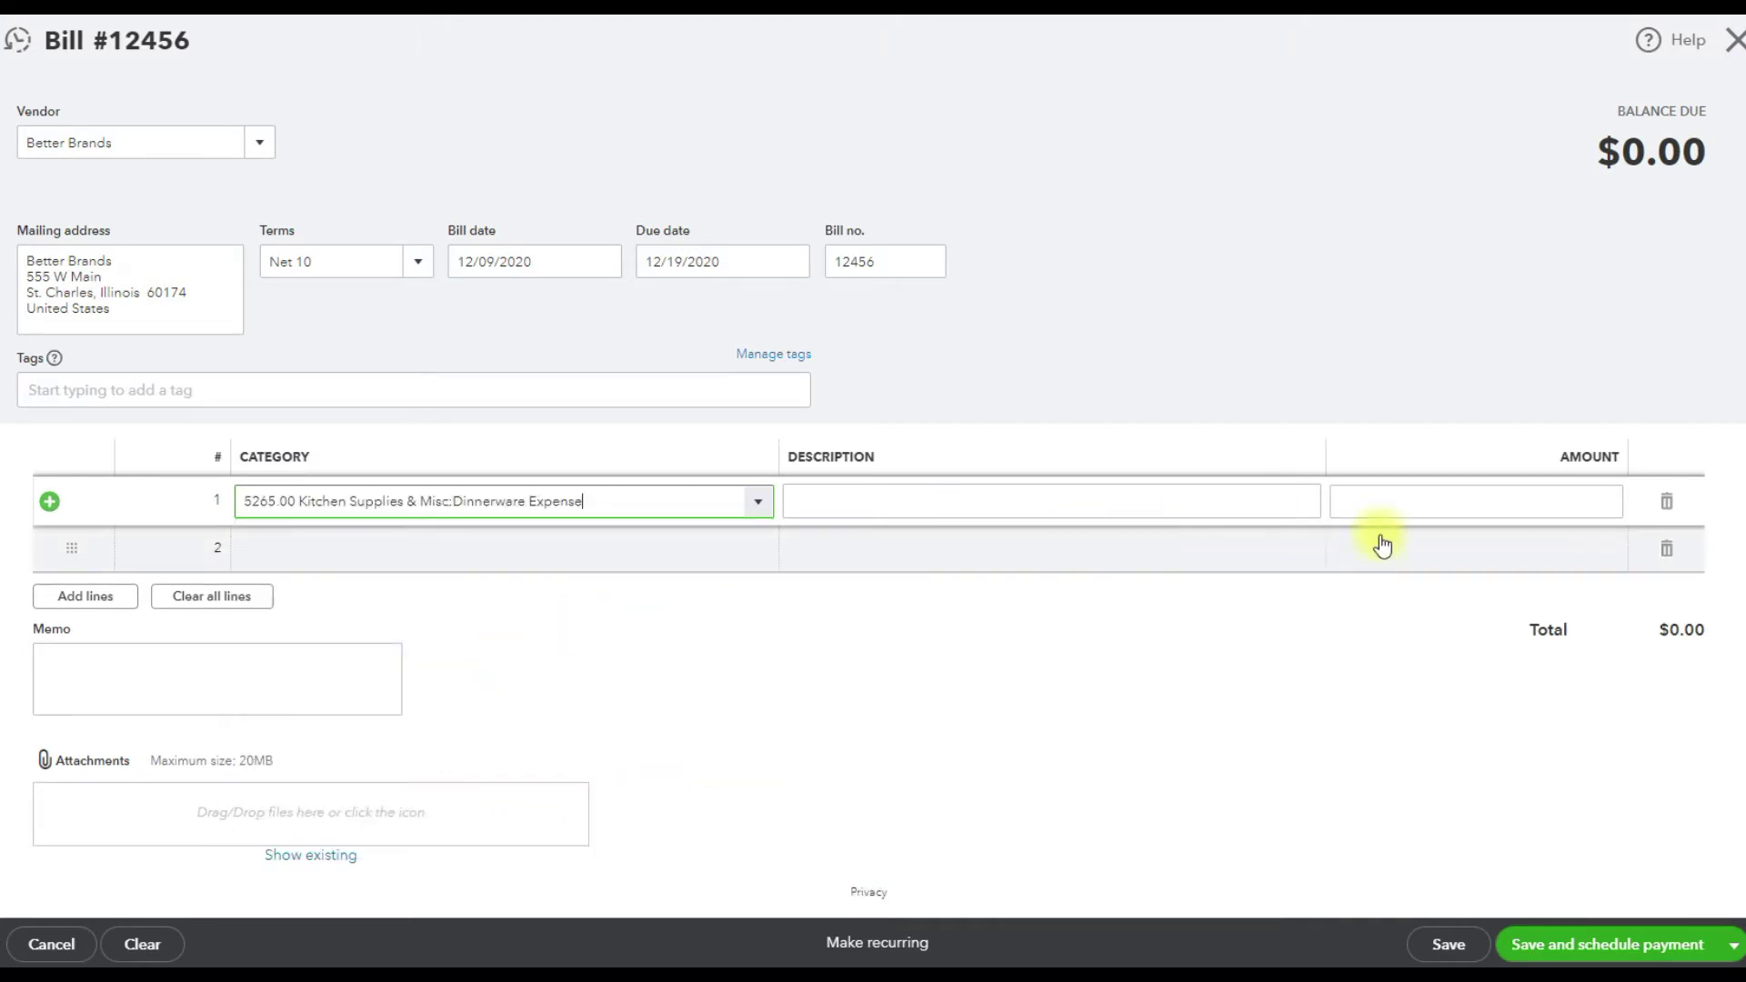
pyautogui.click(1558, 500)
pyautogui.write('200.00')
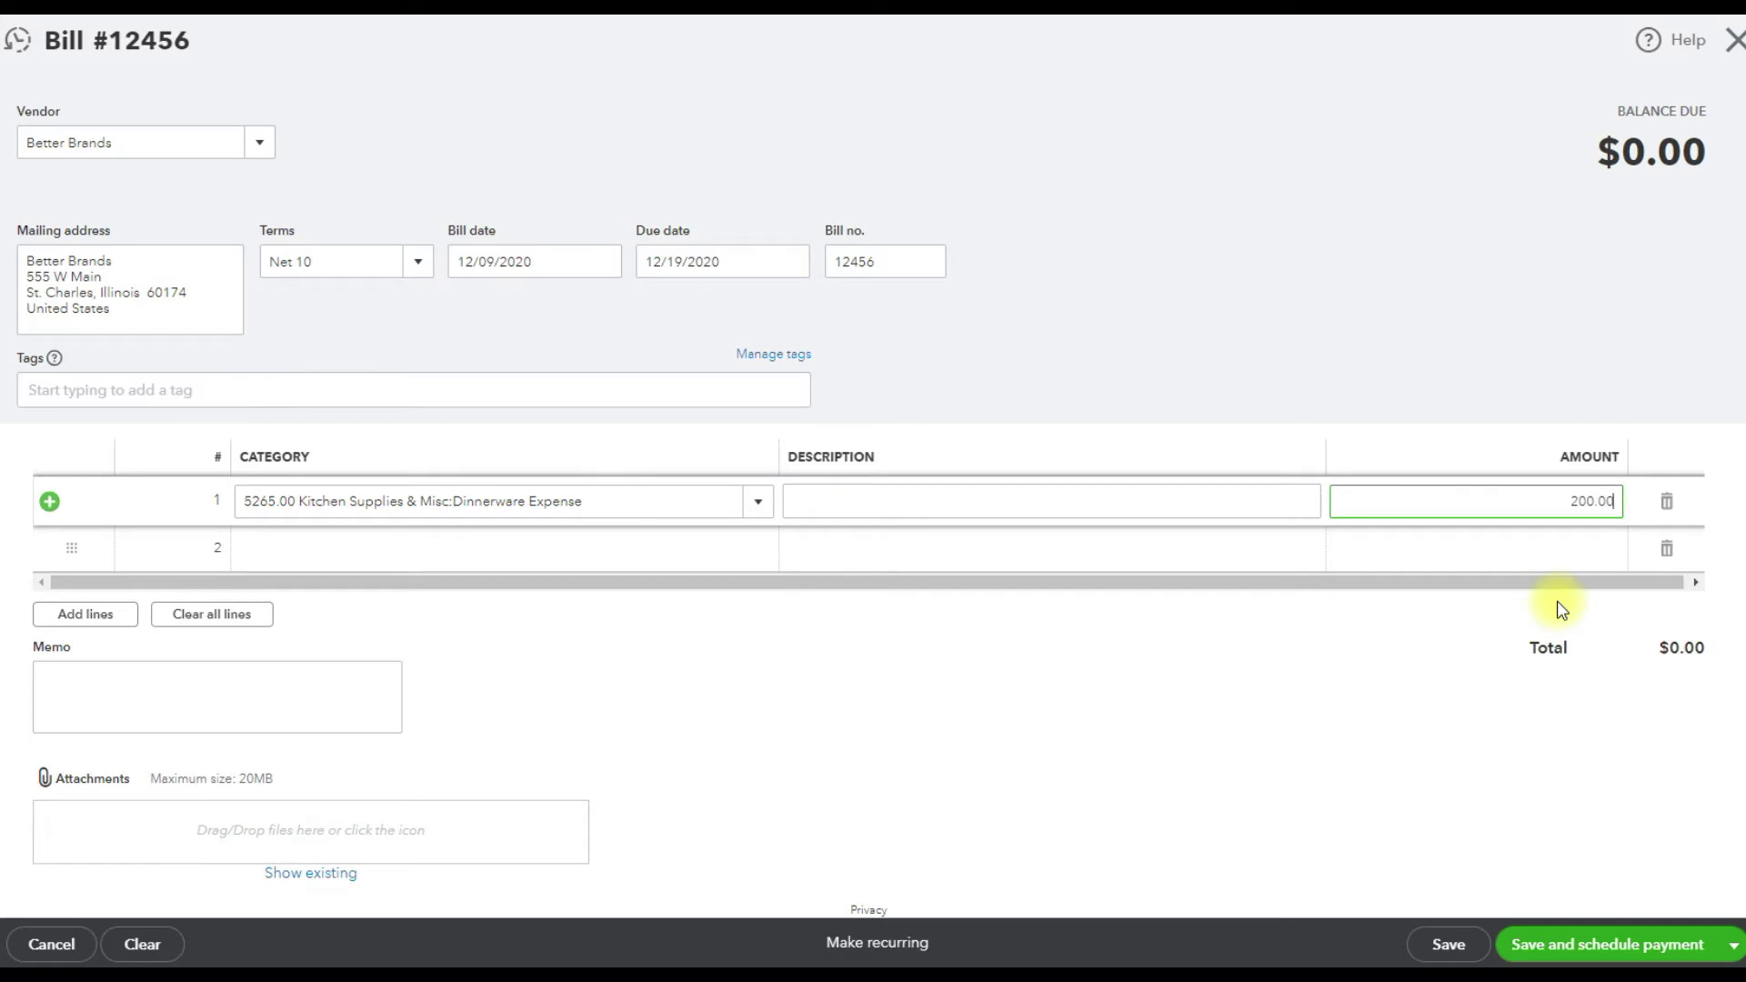
# Step: Fill the bill's second line with category 5270.00 Silverware Expense and an amount of 150.00
pyautogui.click(596, 553)
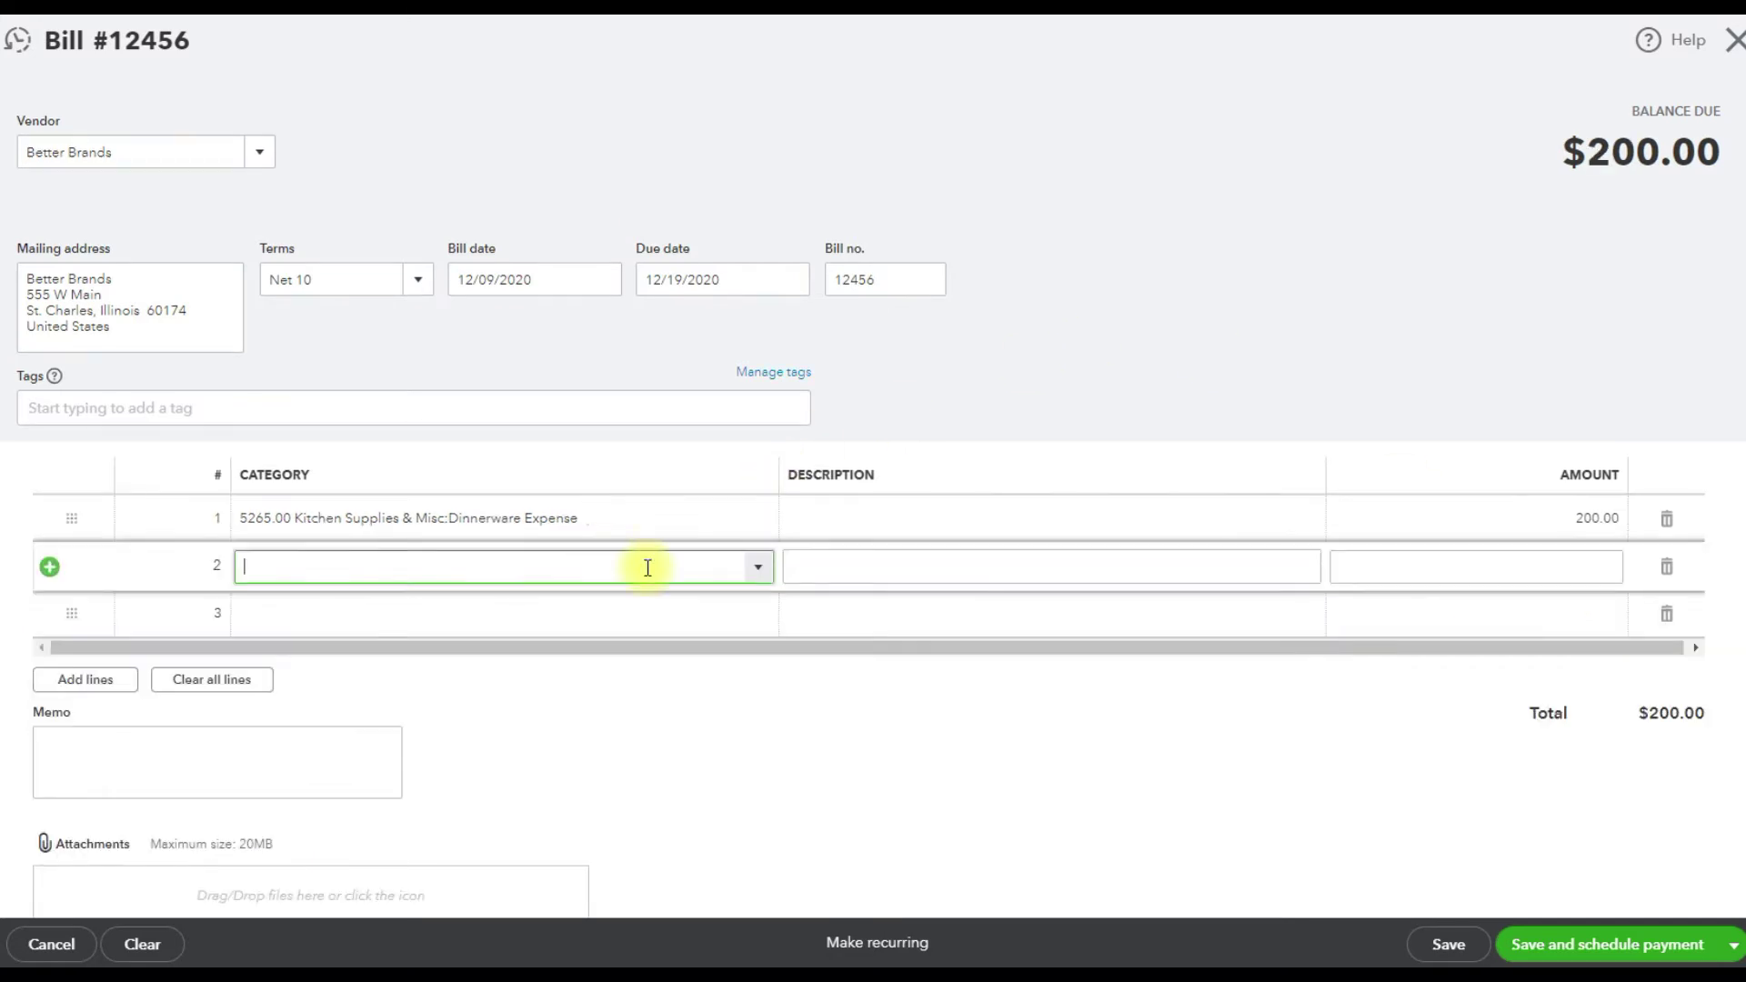
pyautogui.click(760, 573)
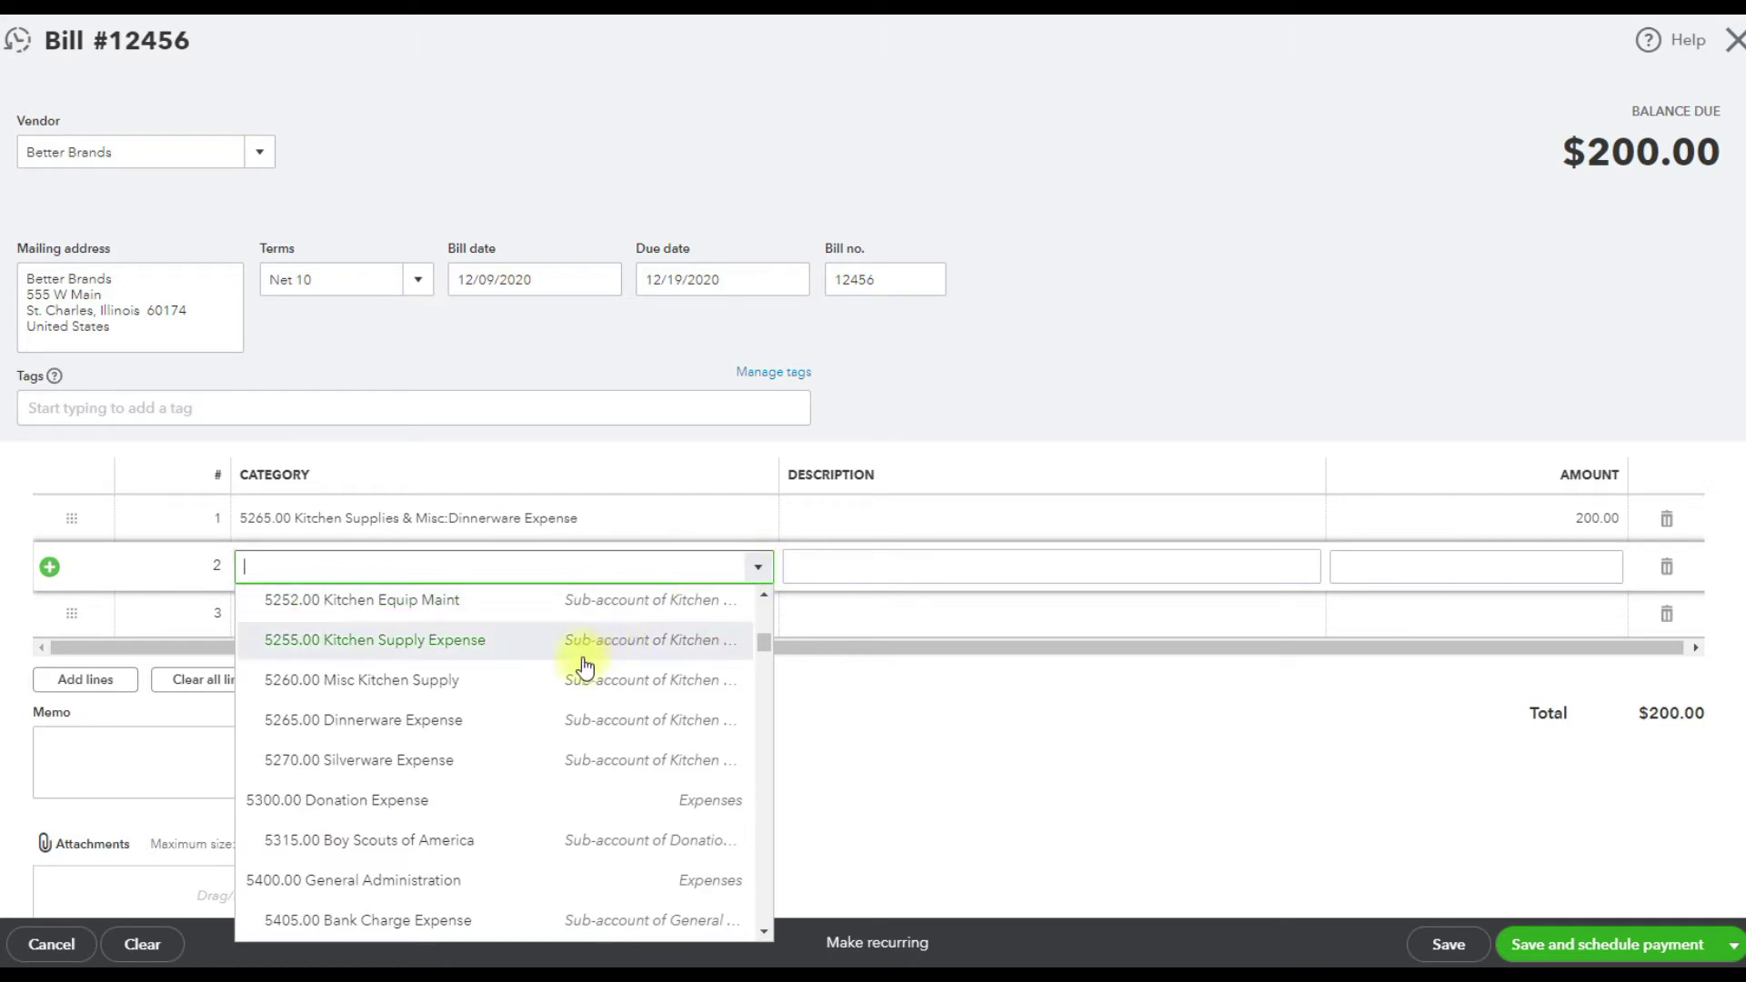
pyautogui.click(491, 760)
pyautogui.click(1578, 573)
pyautogui.write('150.00')
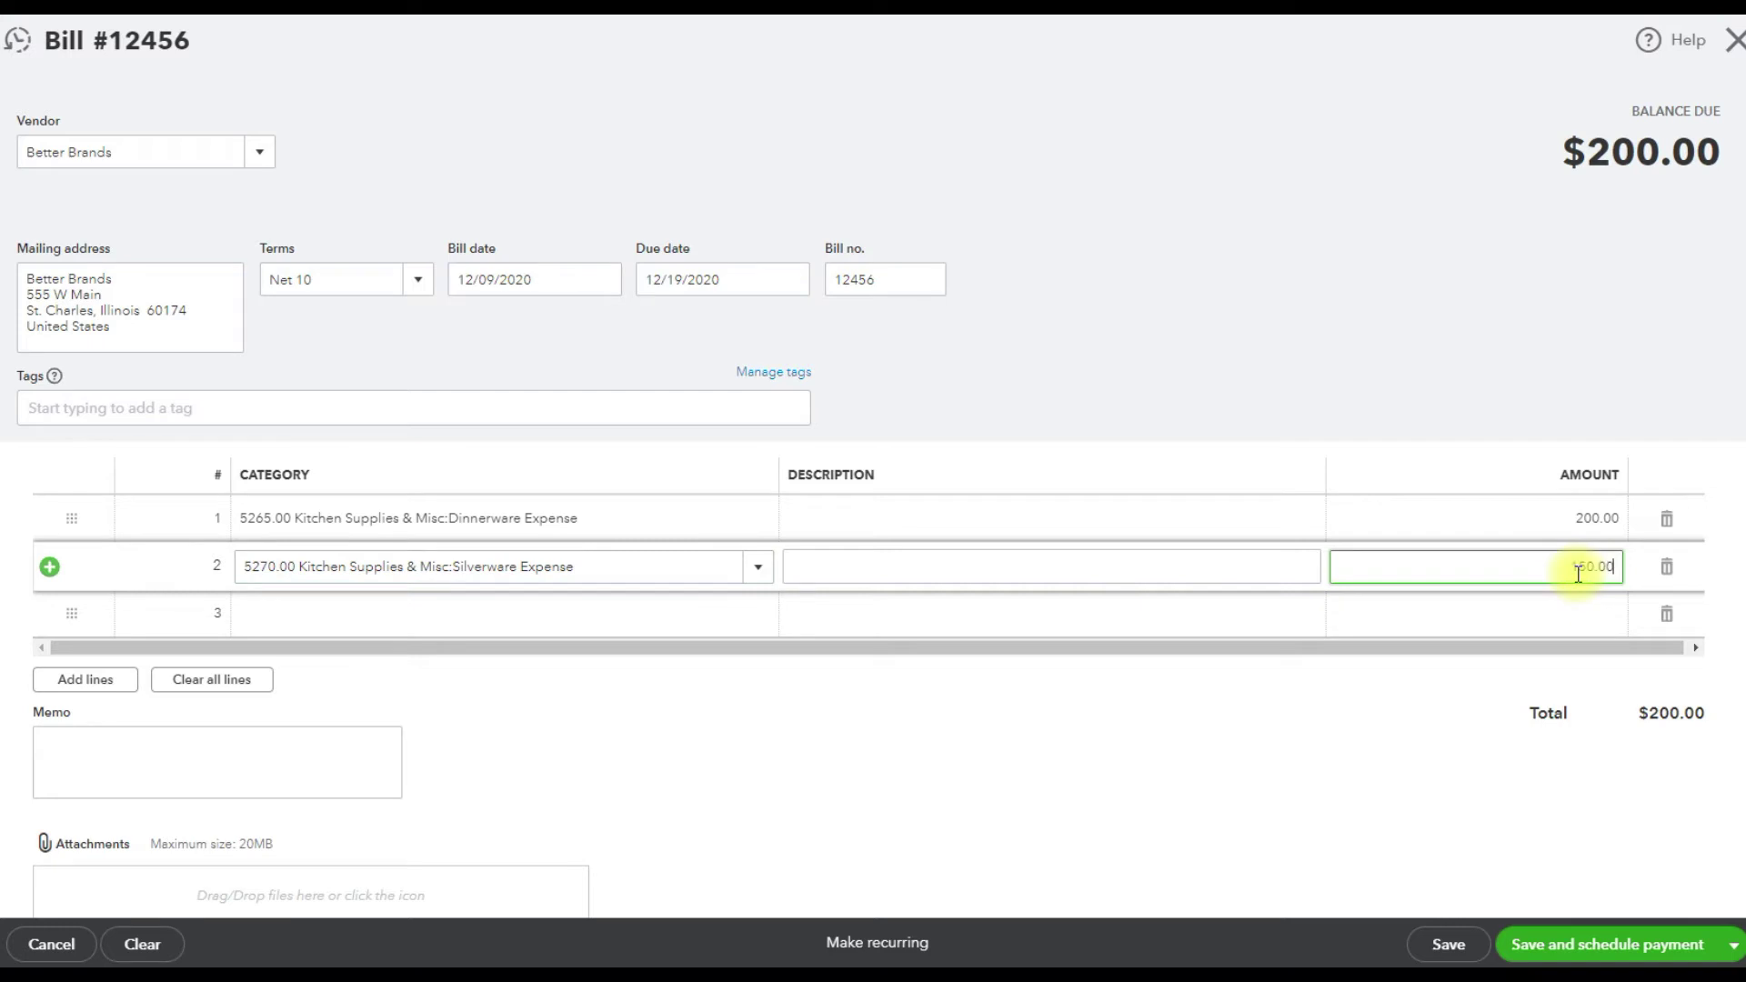
pyautogui.click(1472, 713)
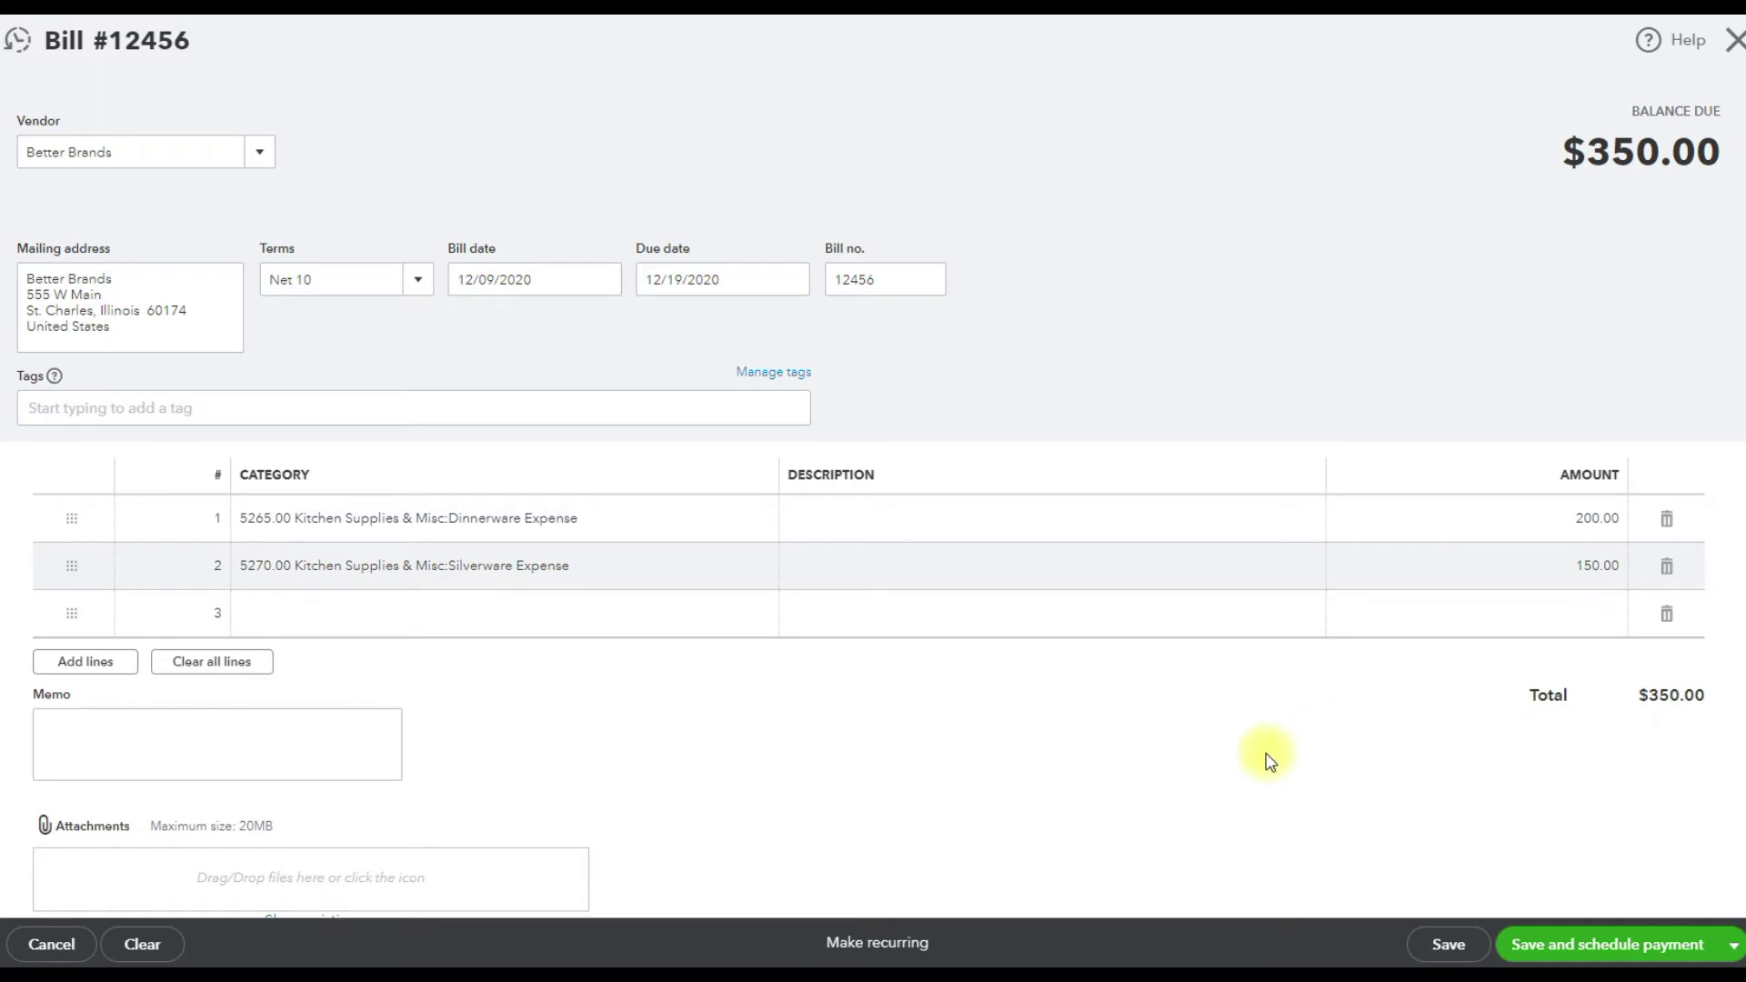
# Step: Save the Better Brands bill and close it
pyautogui.scroll(-1, 1271, 760)
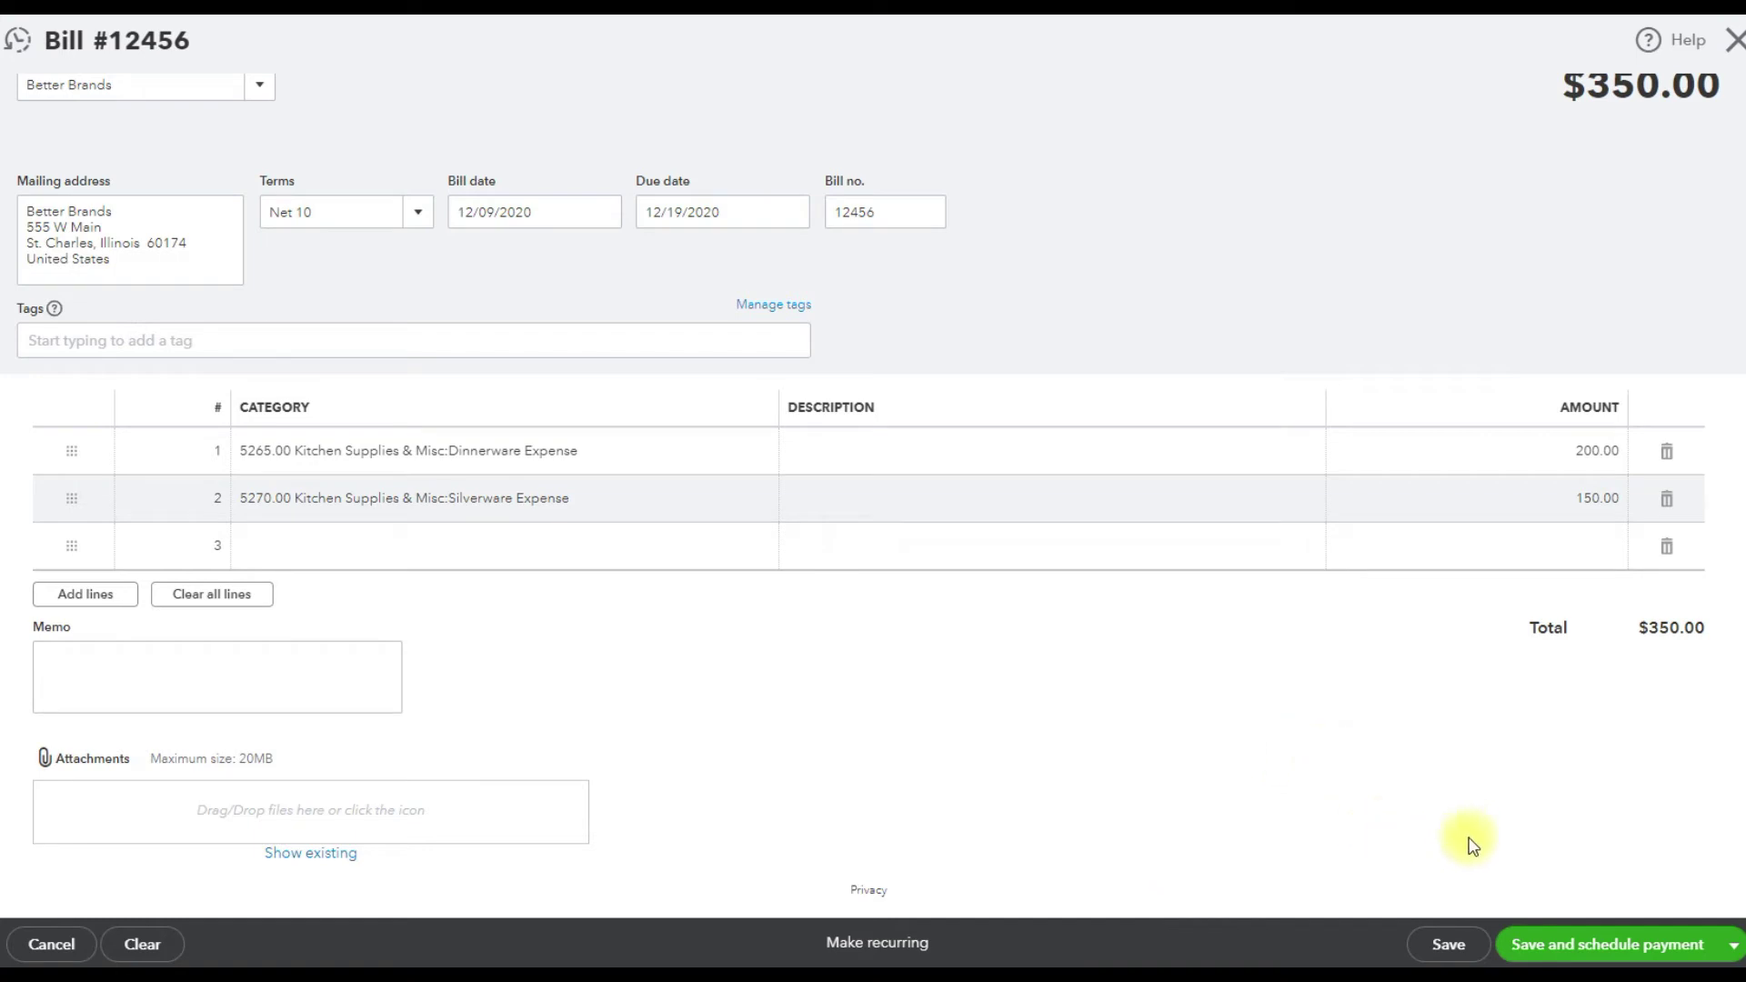
pyautogui.click(1735, 951)
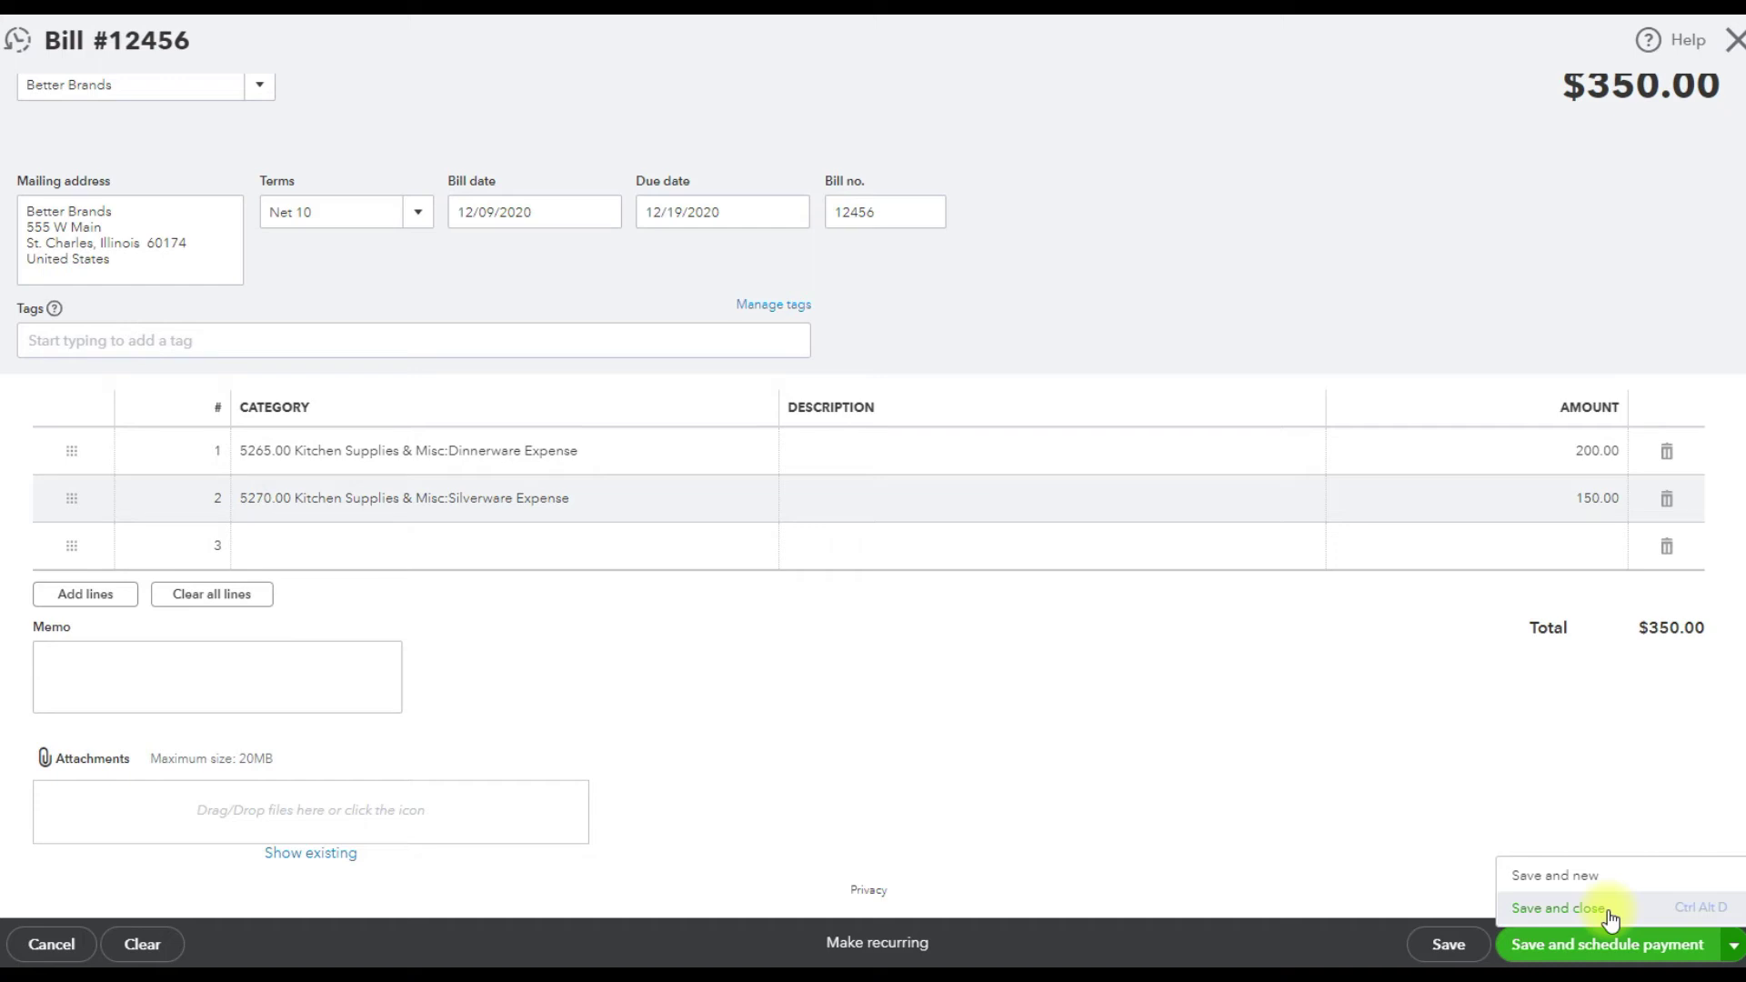
pyautogui.click(1558, 908)
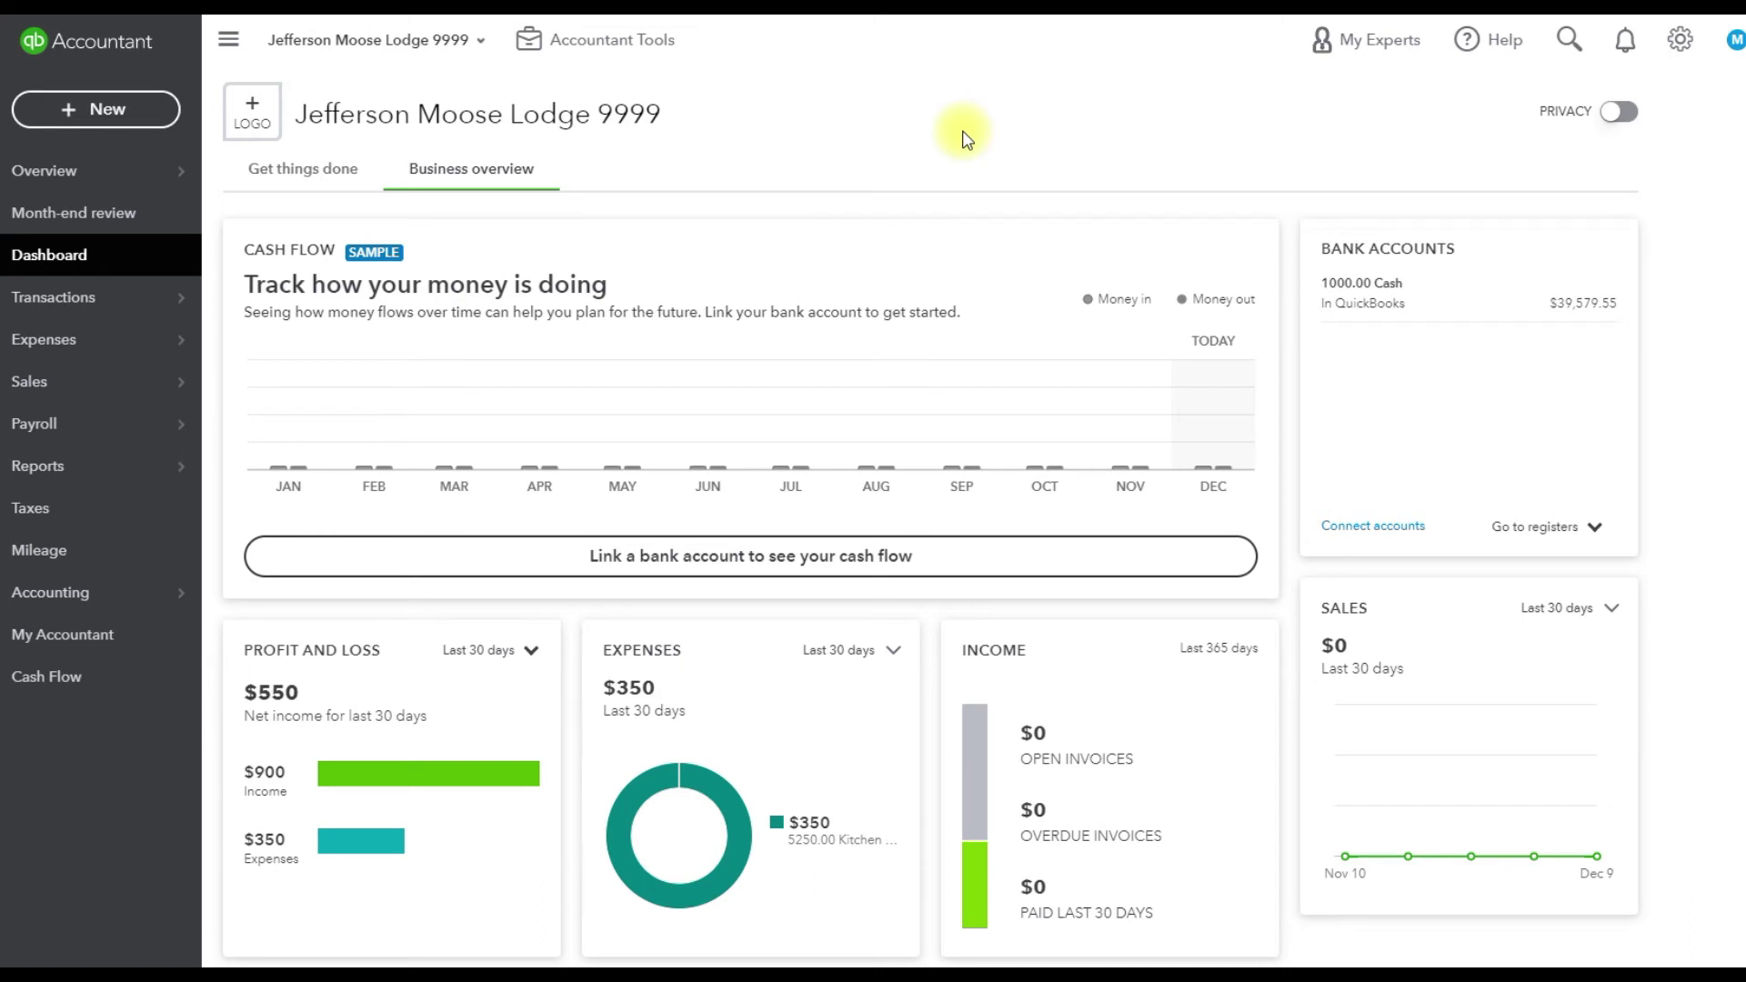
# Step: Open Pay Bills and select the open Better Brands bill for full payment
pyautogui.click(107, 111)
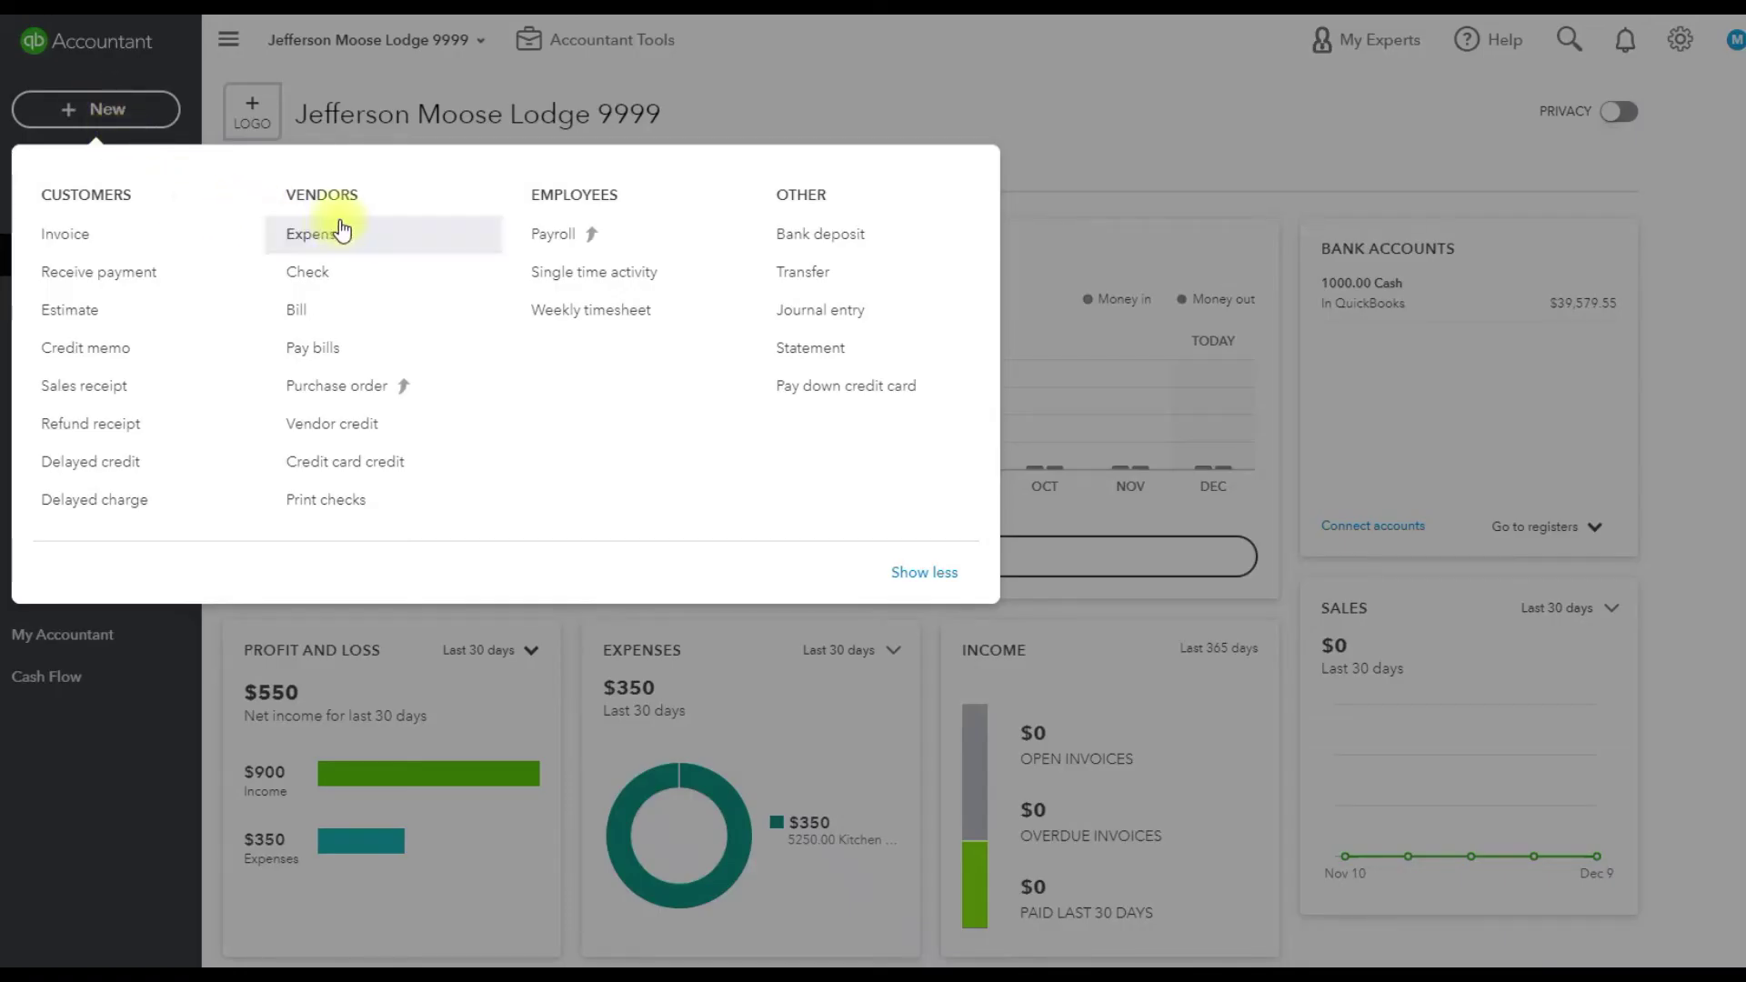
pyautogui.click(332, 360)
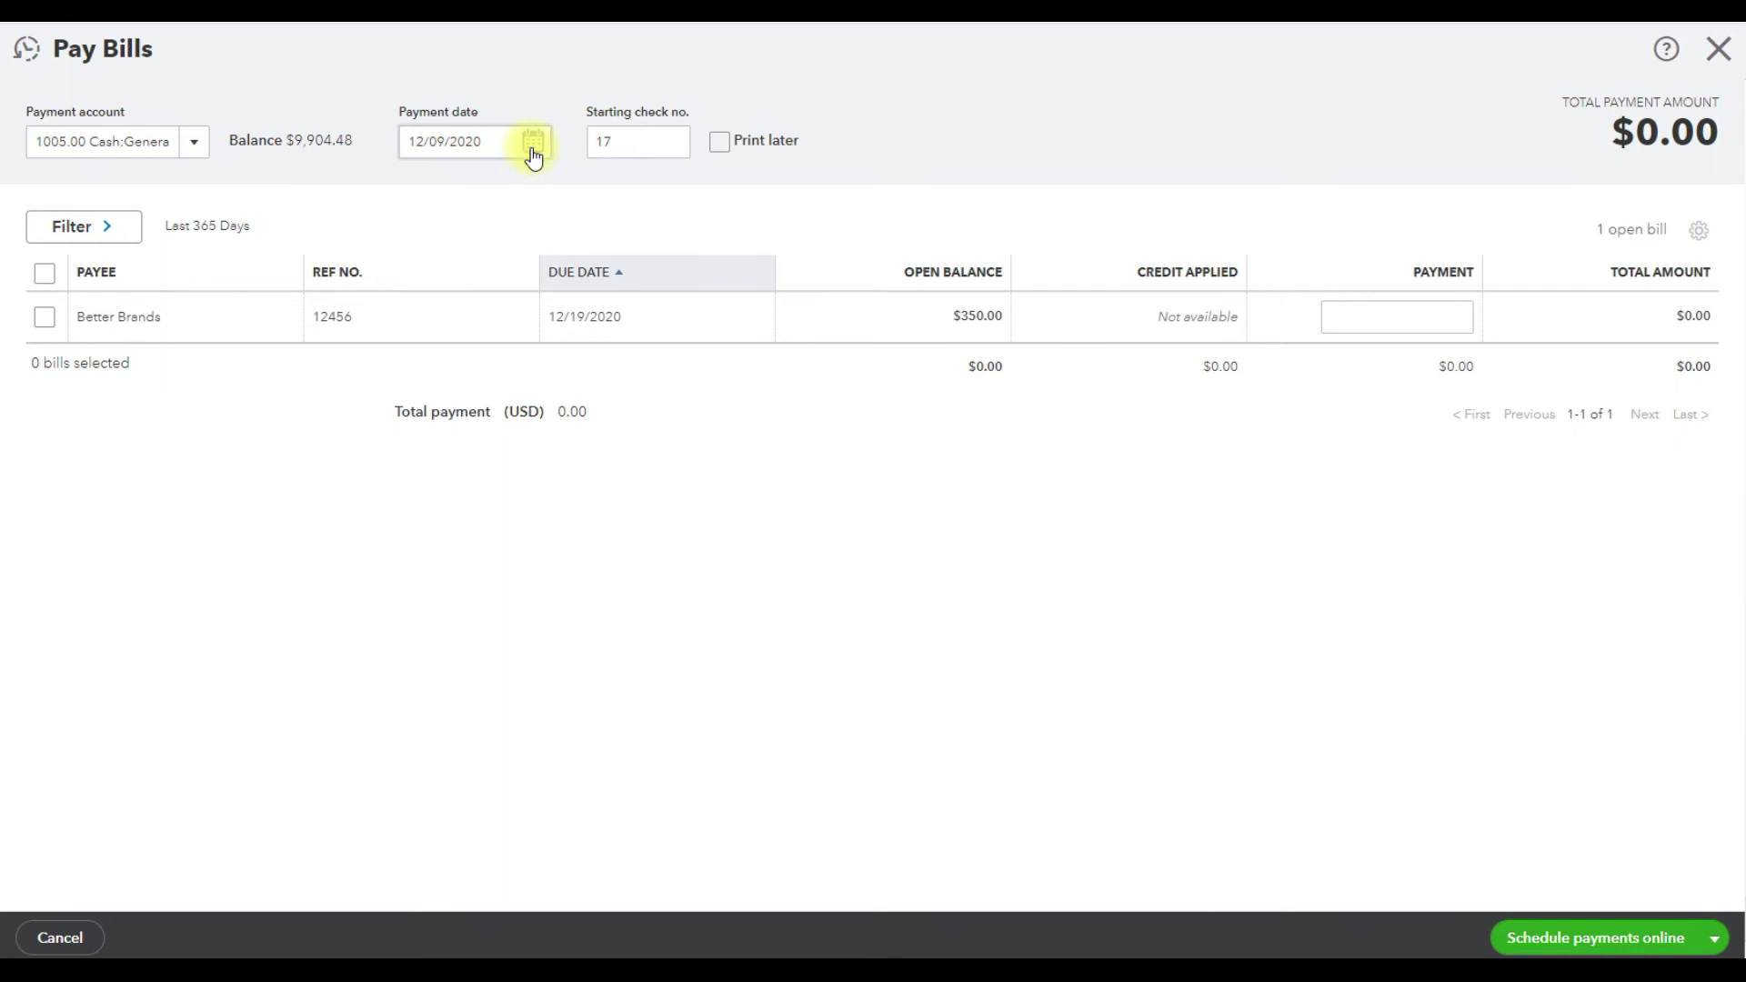
pyautogui.click(626, 141)
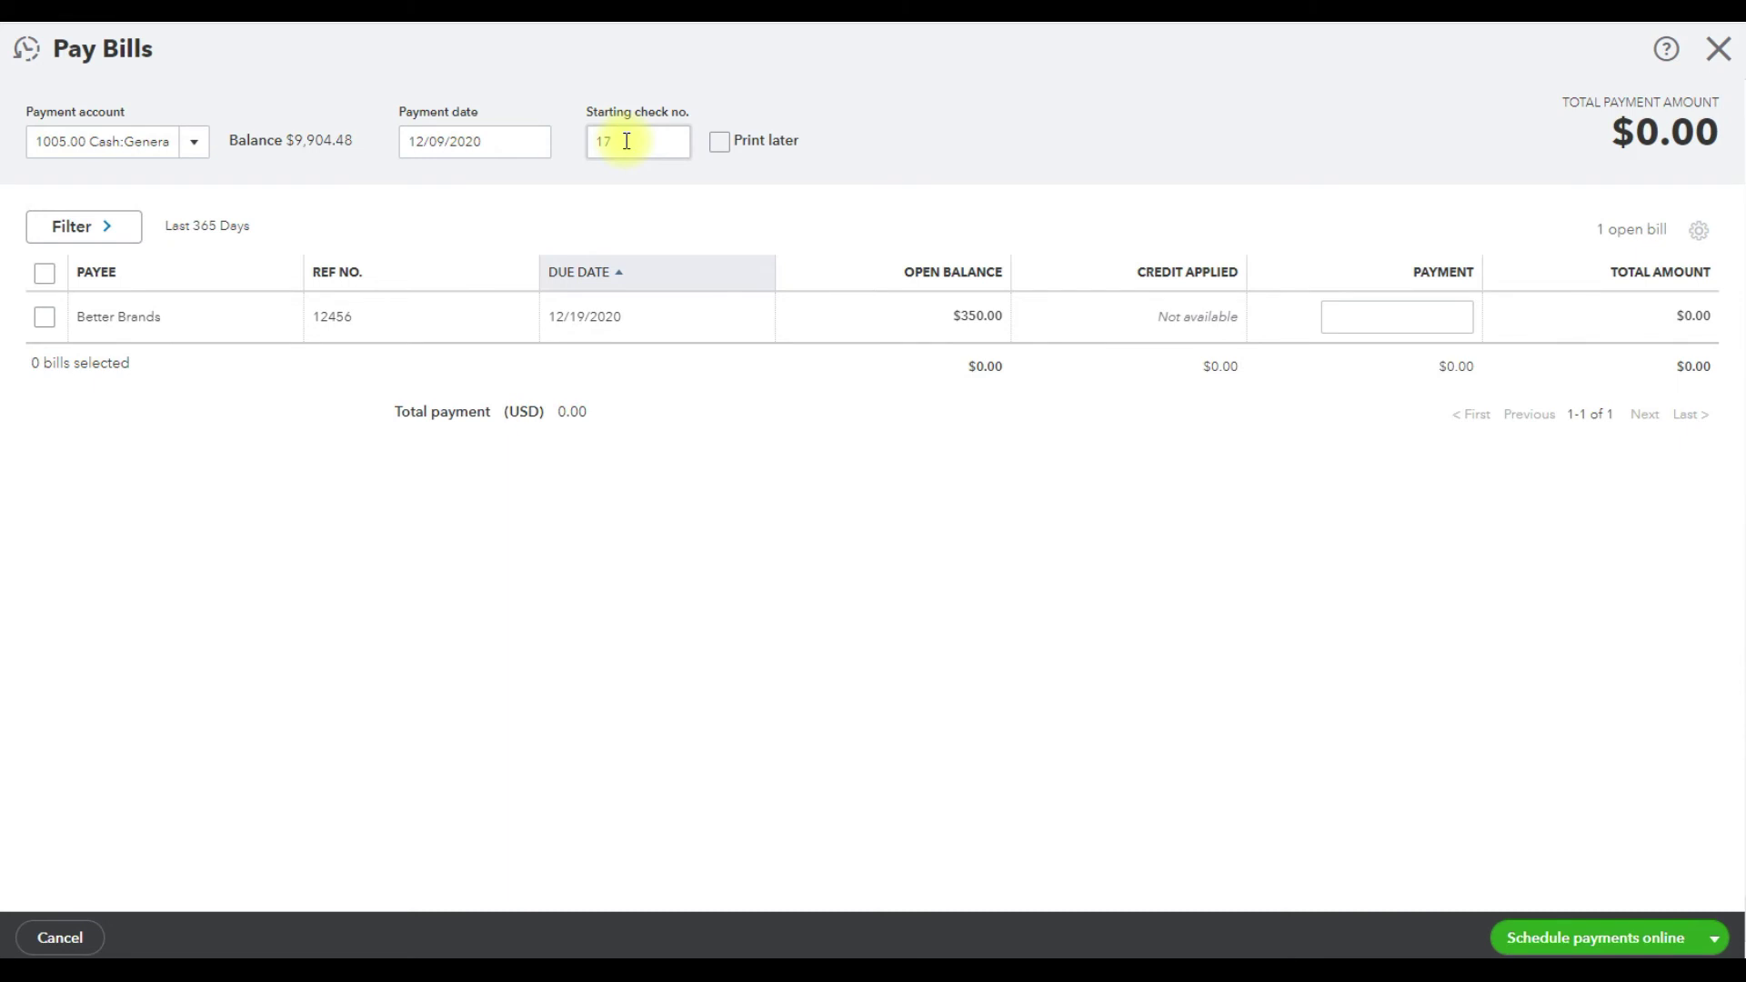
pyautogui.click(721, 141)
pyautogui.click(44, 318)
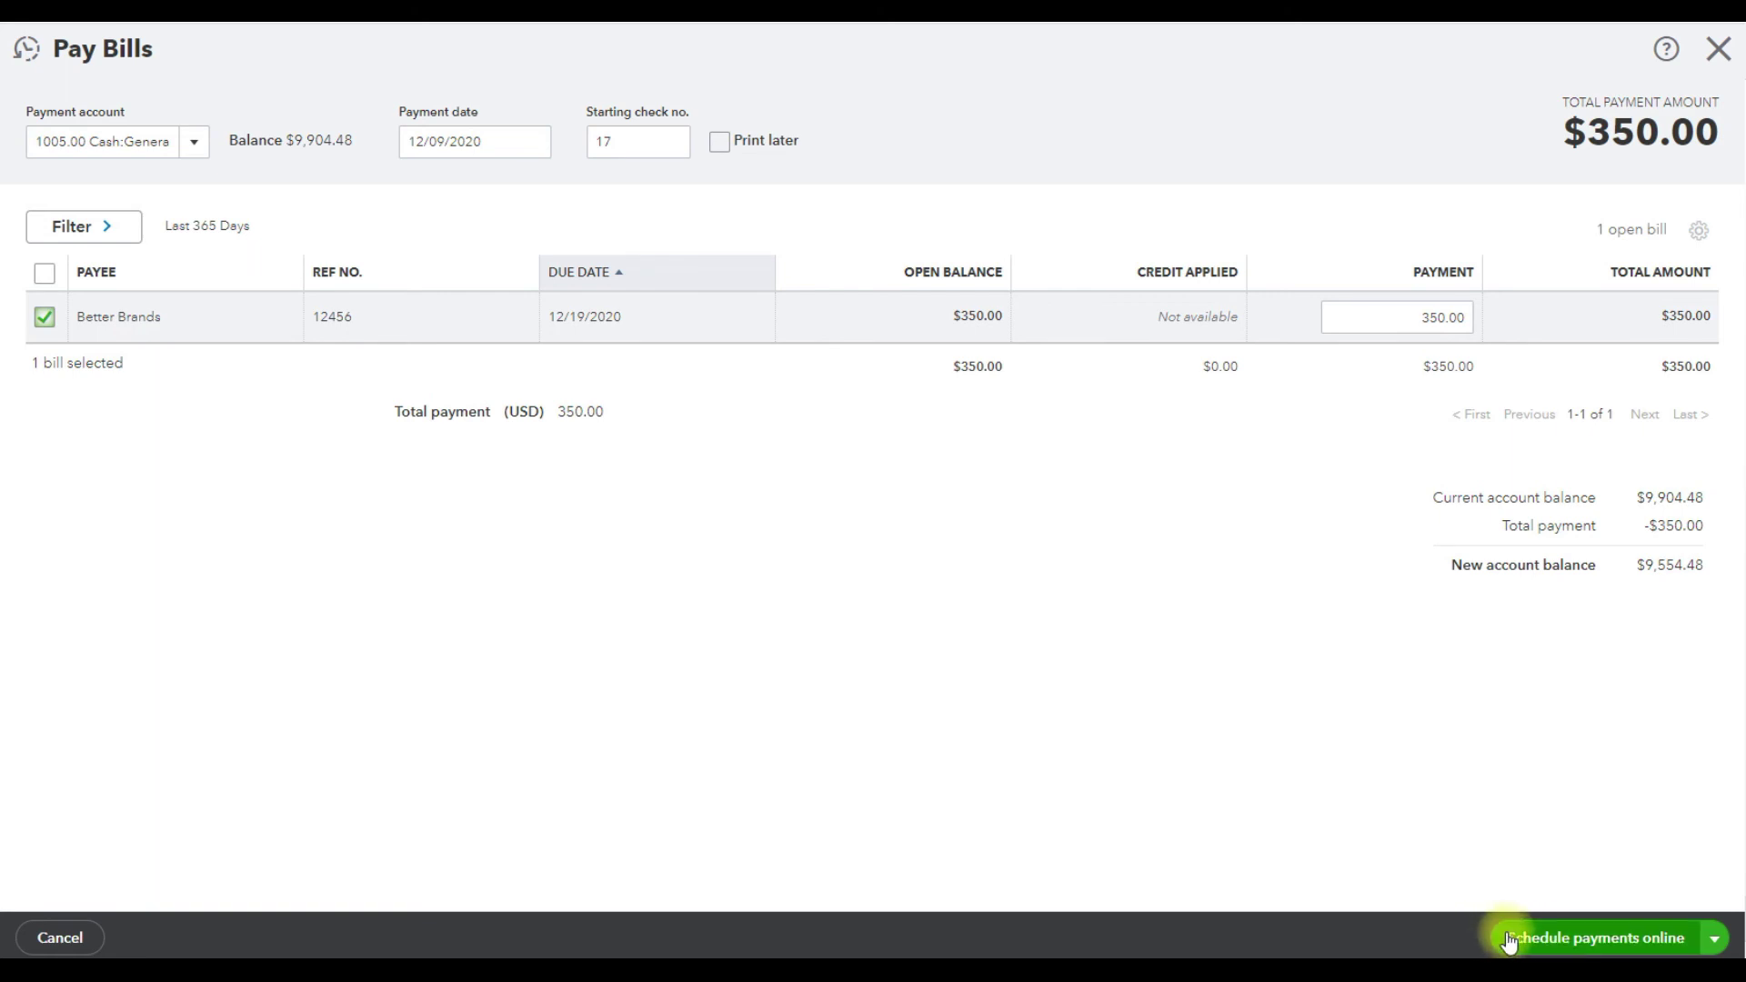
# Step: Save the bill payment for printing and mark the check printing setup as finished
pyautogui.click(1716, 941)
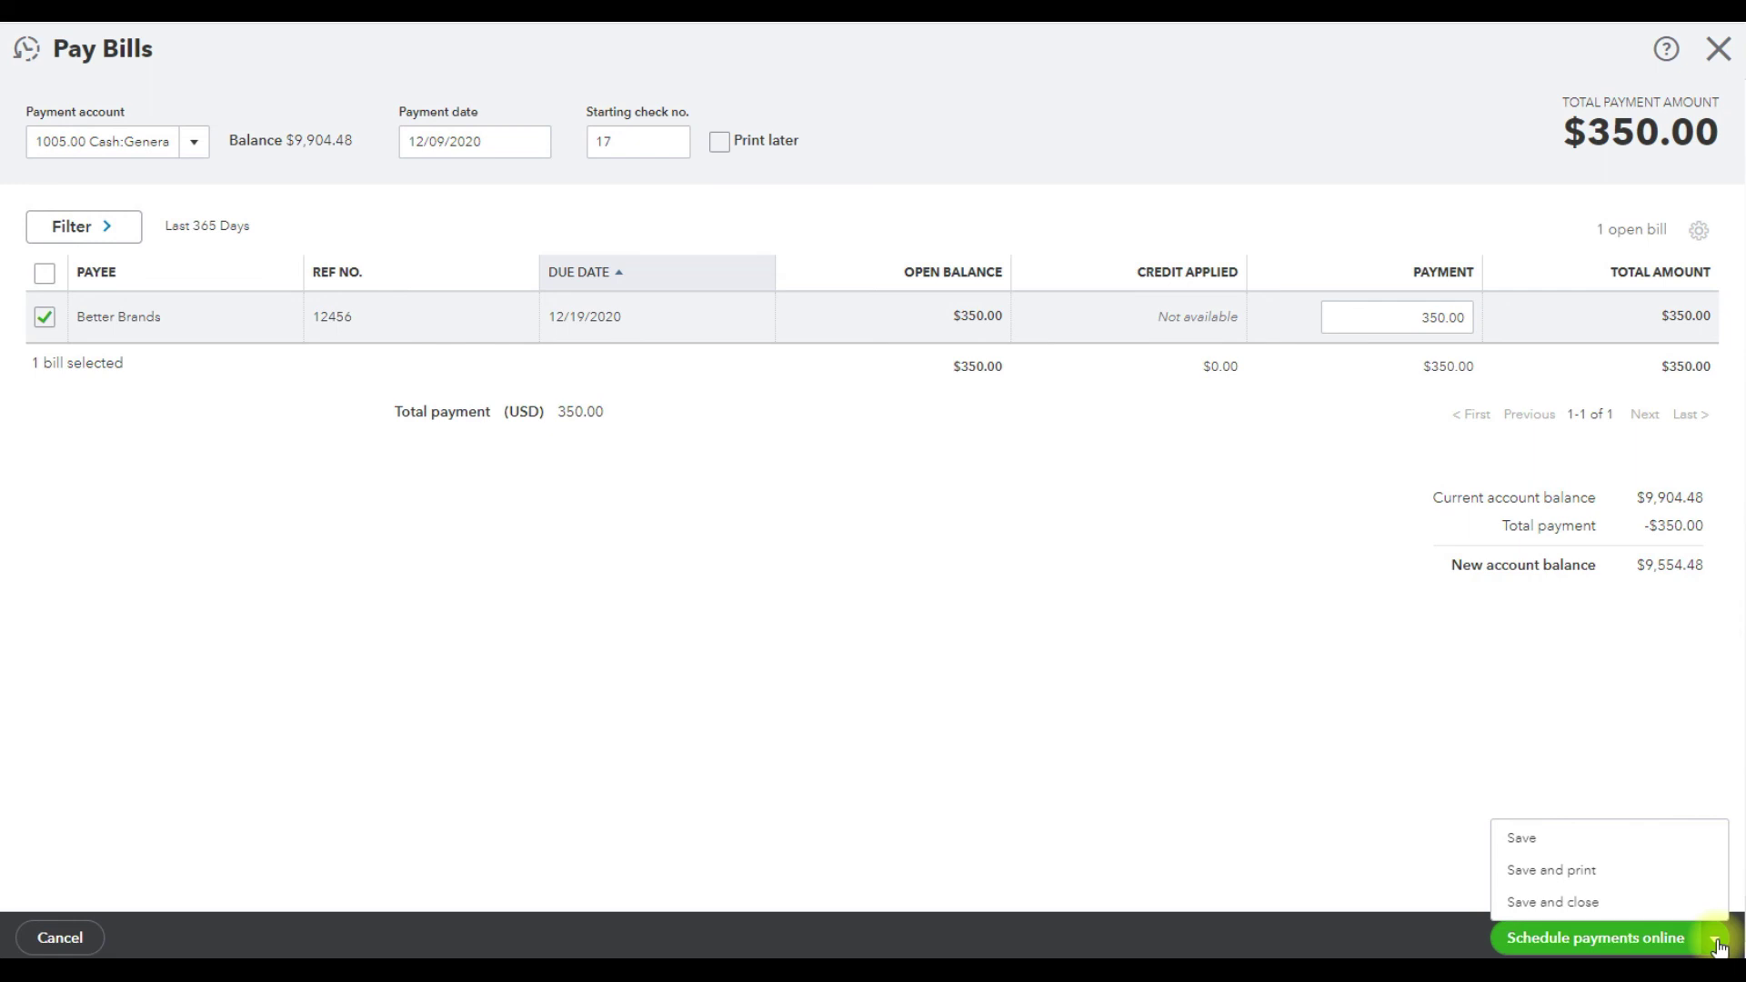
pyautogui.click(1639, 884)
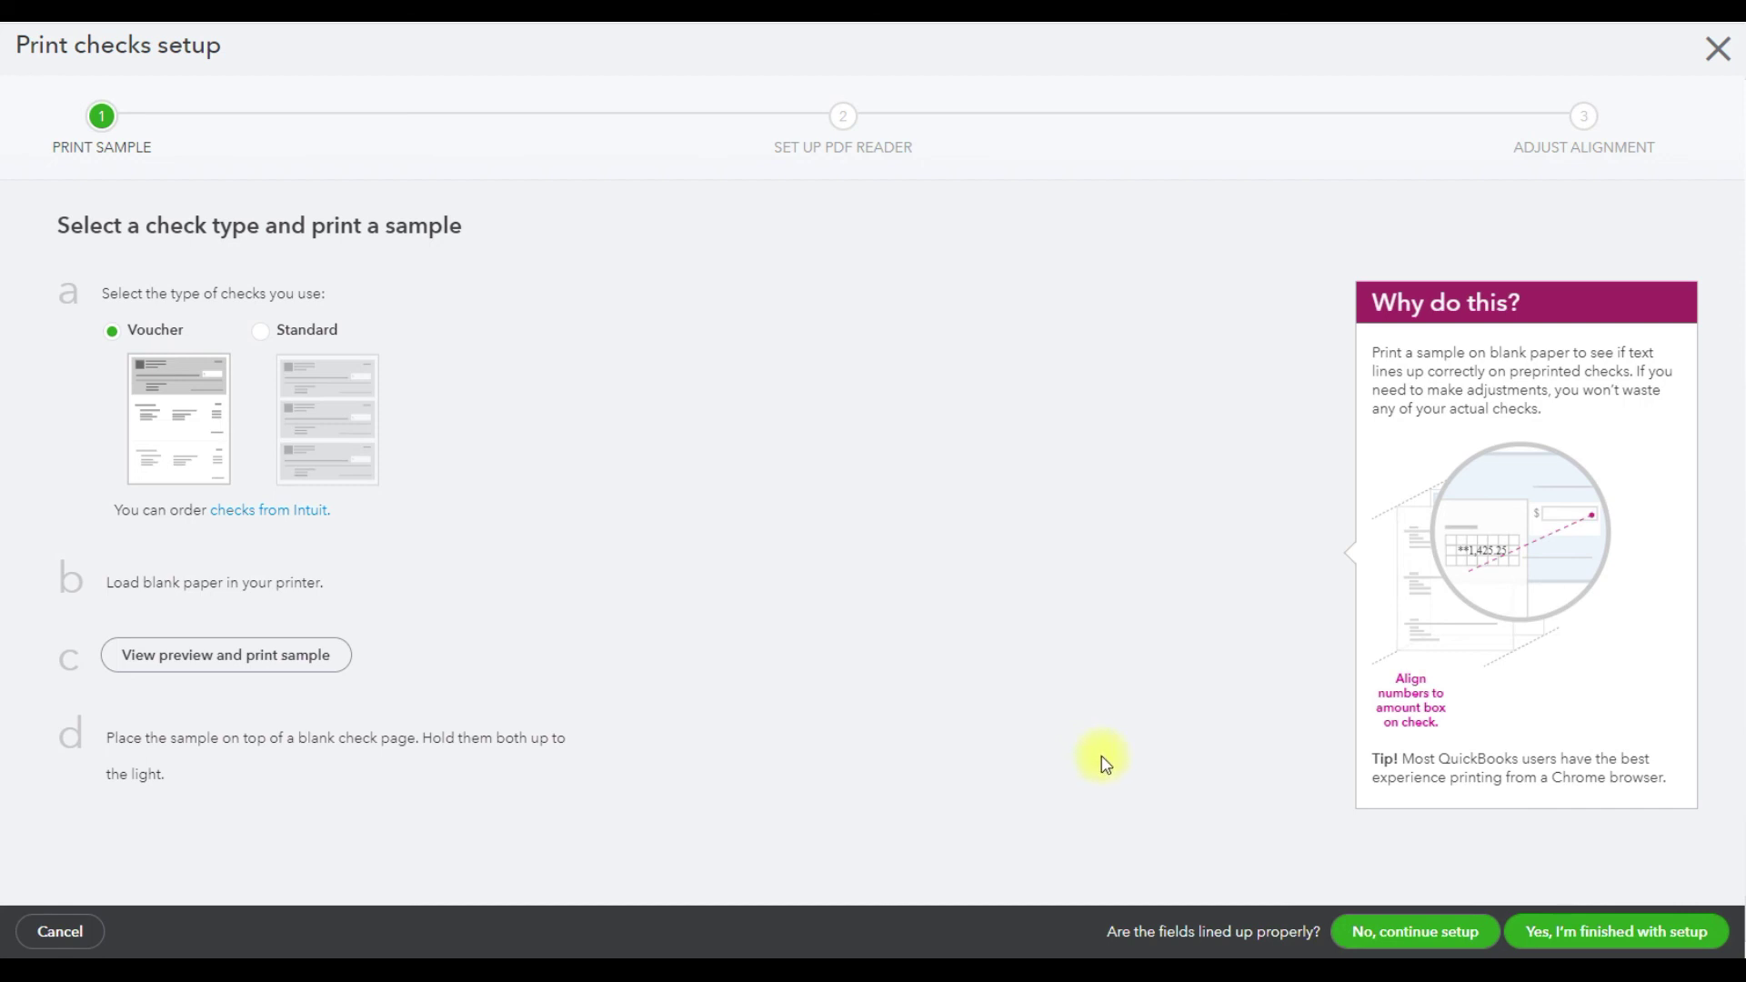
pyautogui.click(1615, 936)
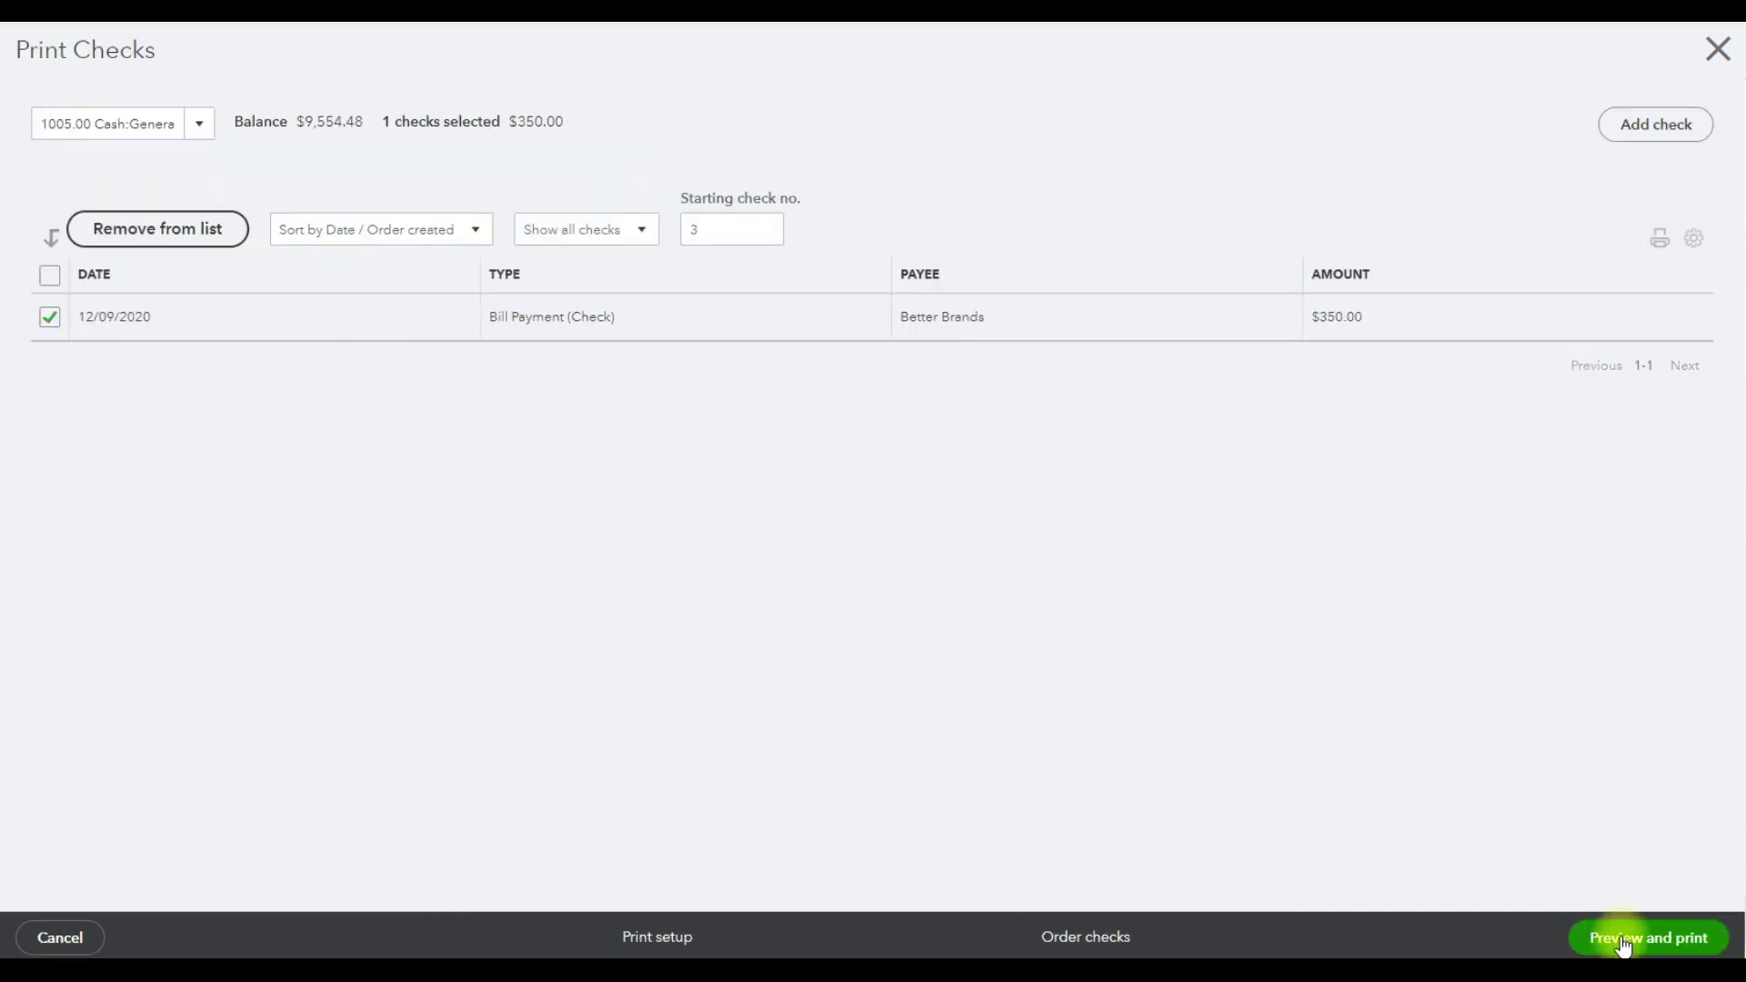
# Step: Preview the Better Brands bill payment check and print it
pyautogui.click(1624, 944)
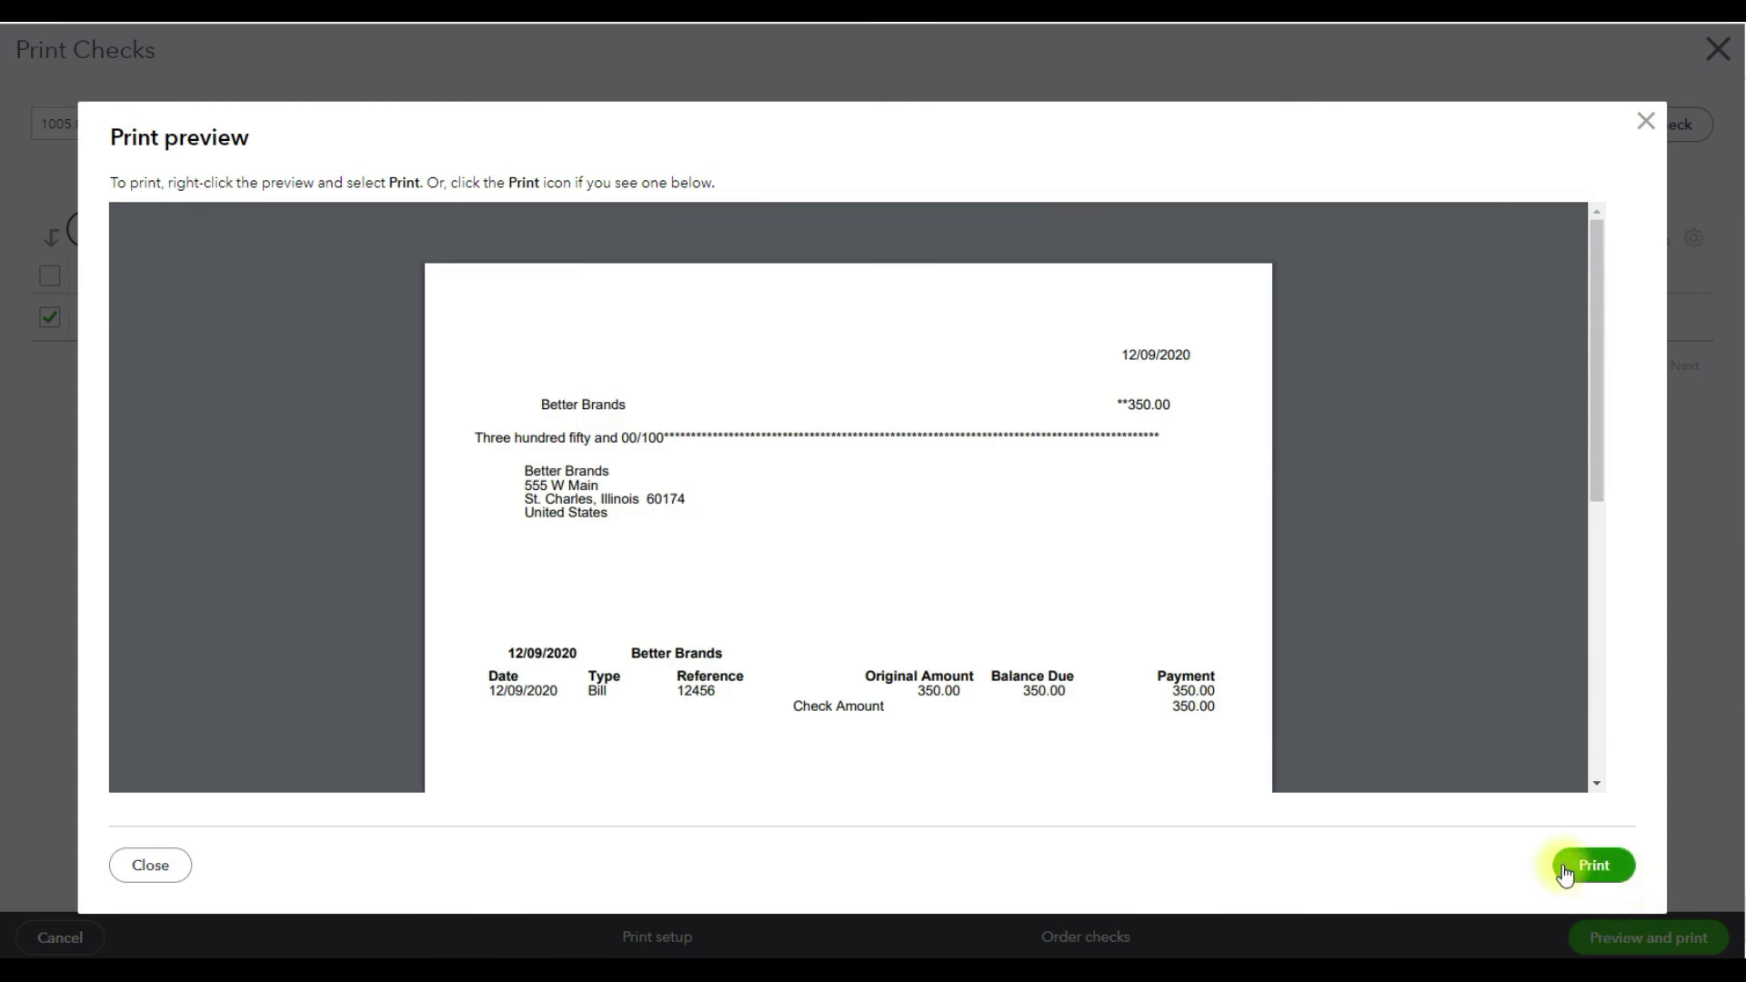
pyautogui.click(1596, 873)
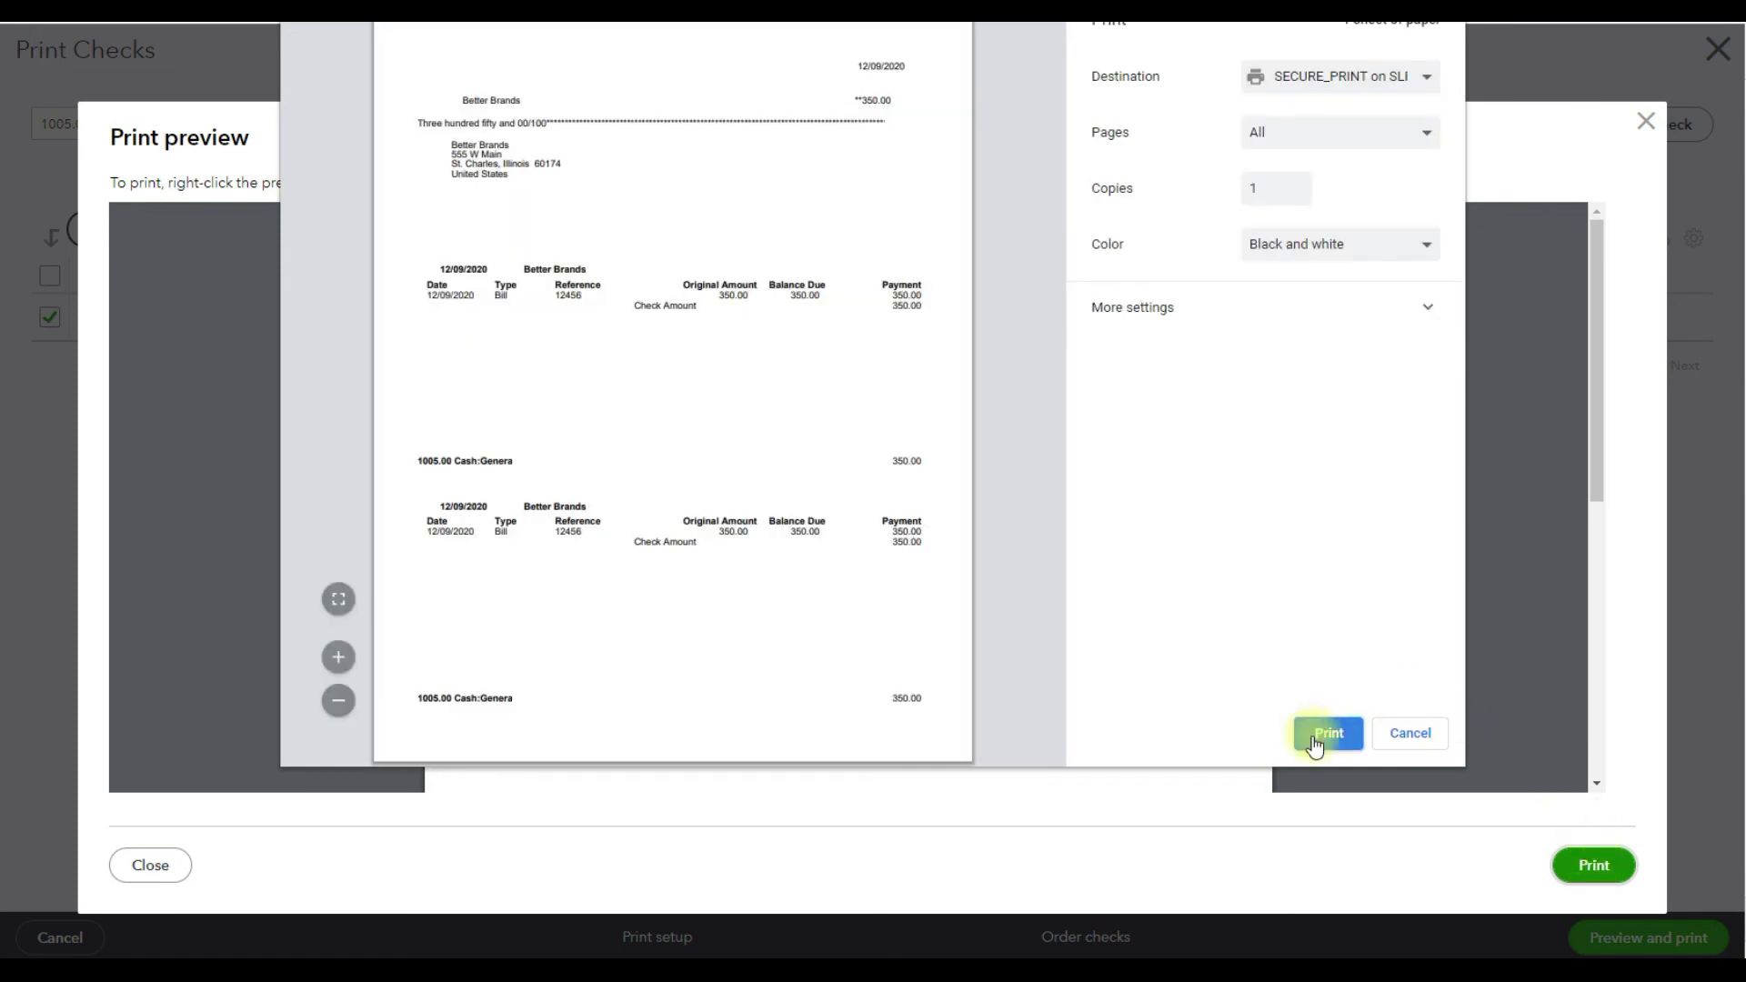
pyautogui.click(1315, 739)
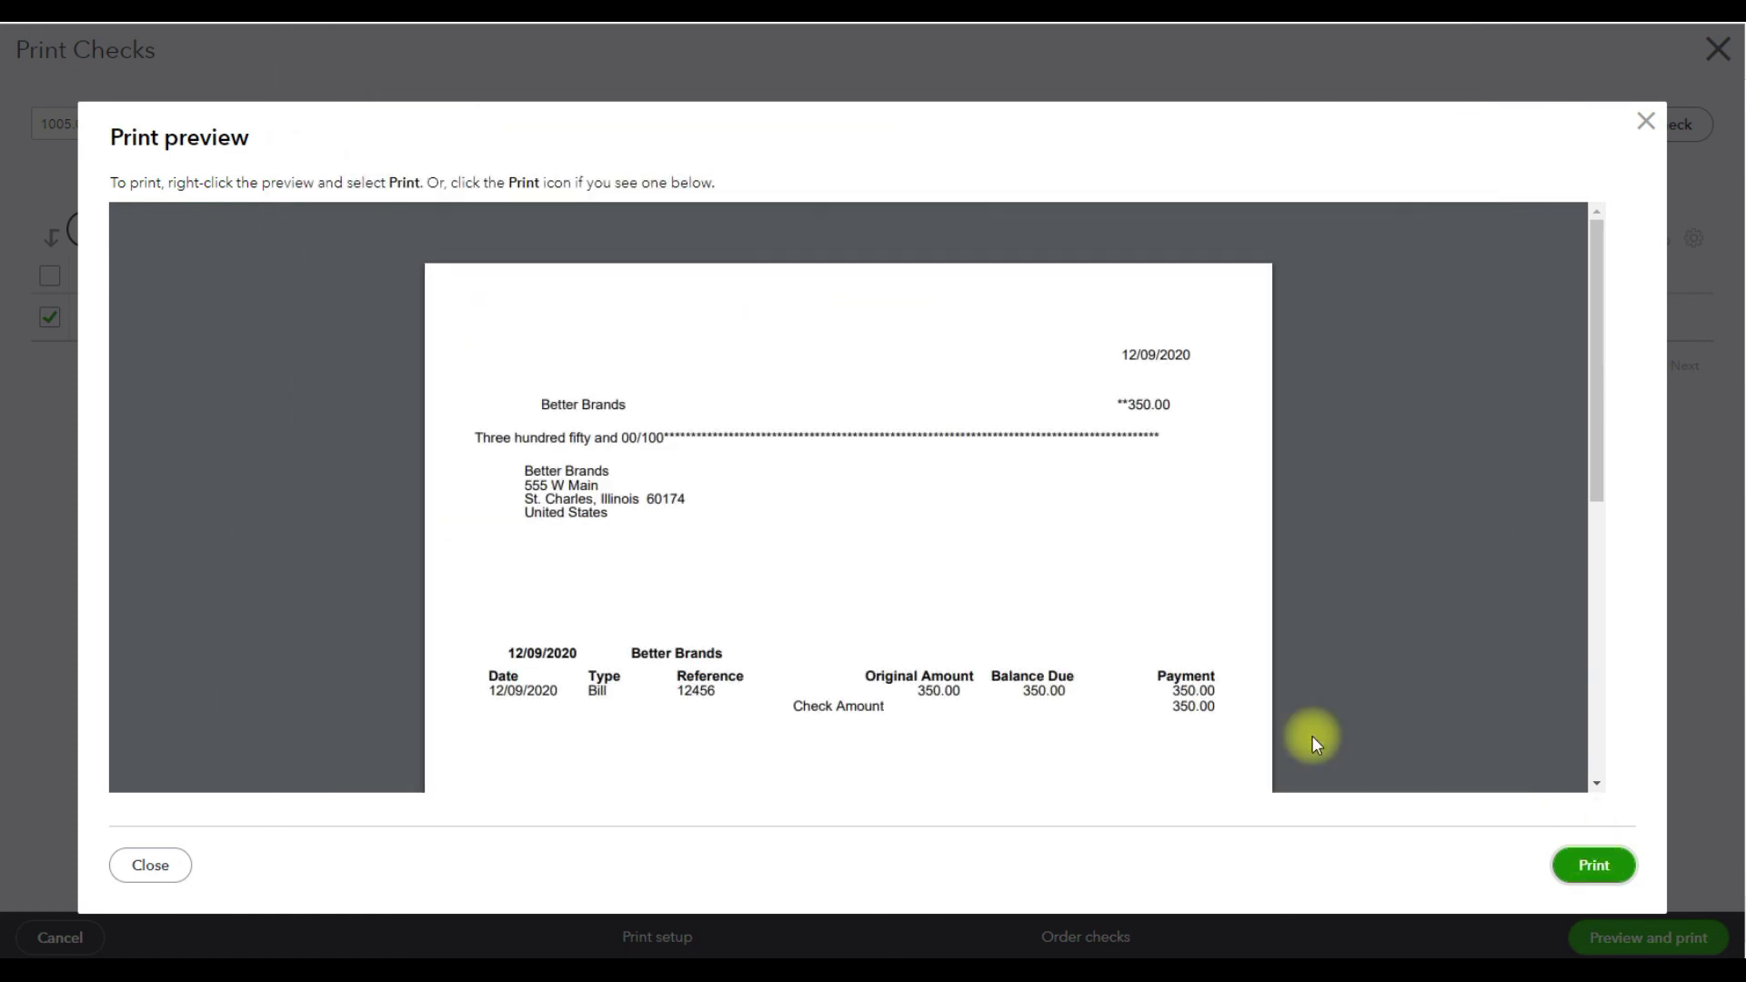